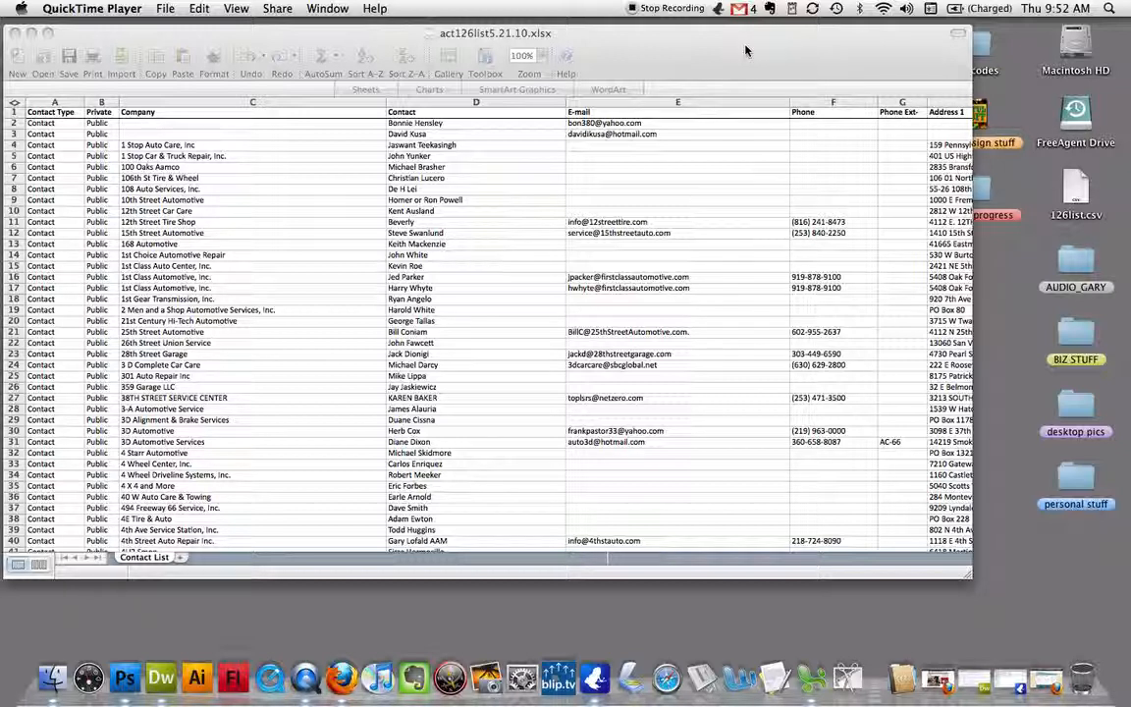
# Save the contact workbook to the Desktop in Comma Separated Values (.csv) format as 126list.csv, replacing the existing file.
pyautogui.click(745, 51)
pyautogui.moveTo(746, 56); pyautogui.dragTo(745, 137)
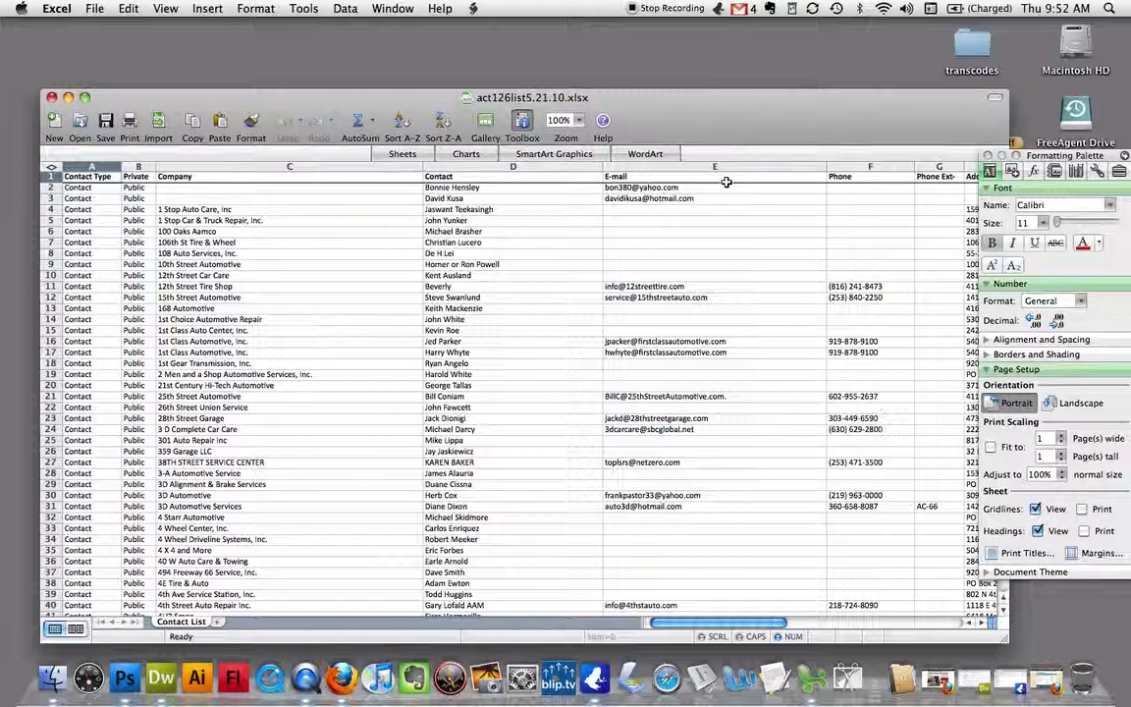
pyautogui.moveTo(779, 138); pyautogui.dragTo(779, 135)
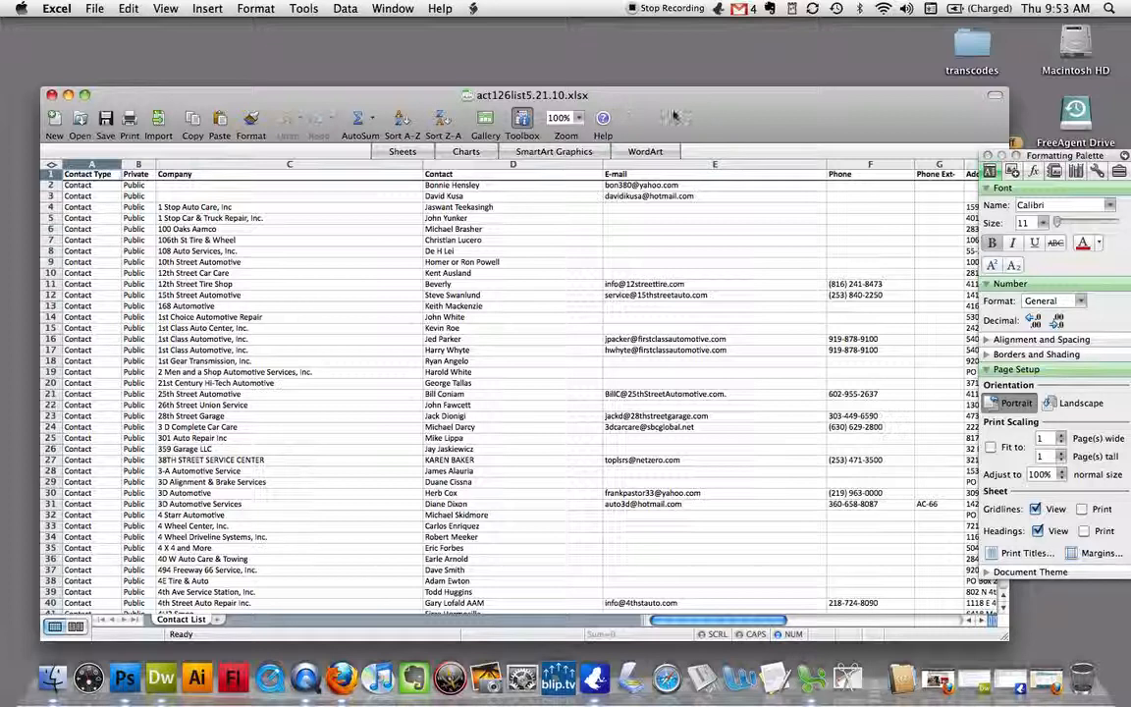
pyautogui.click(94, 8)
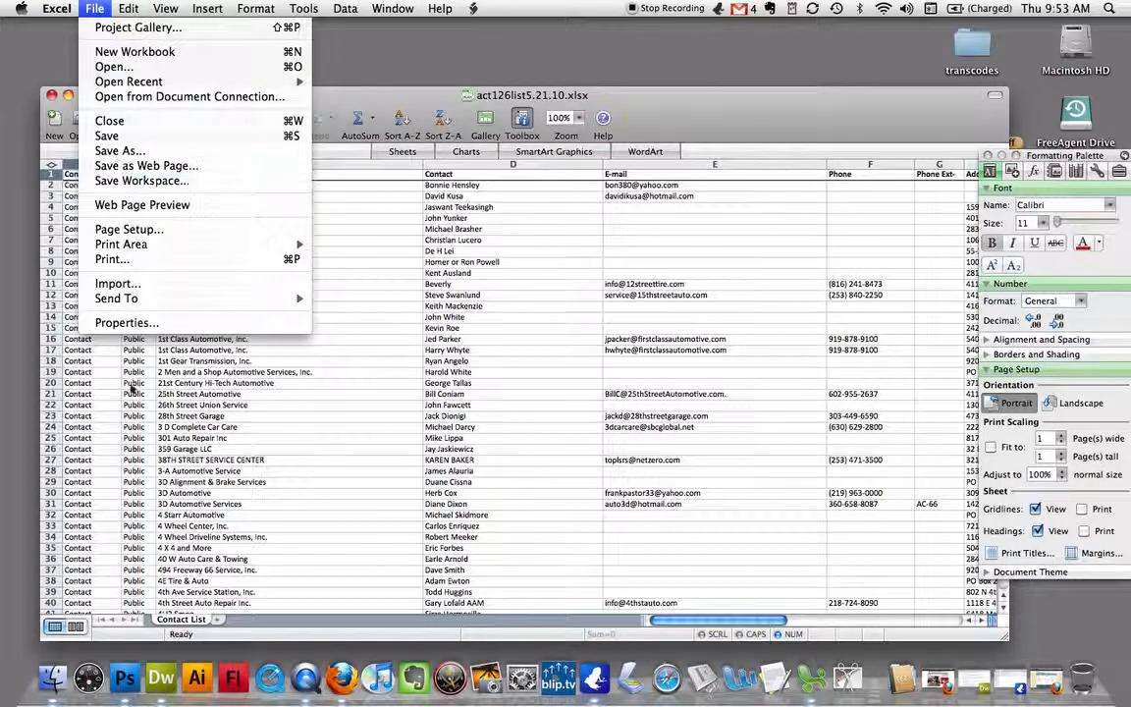
pyautogui.click(208, 161)
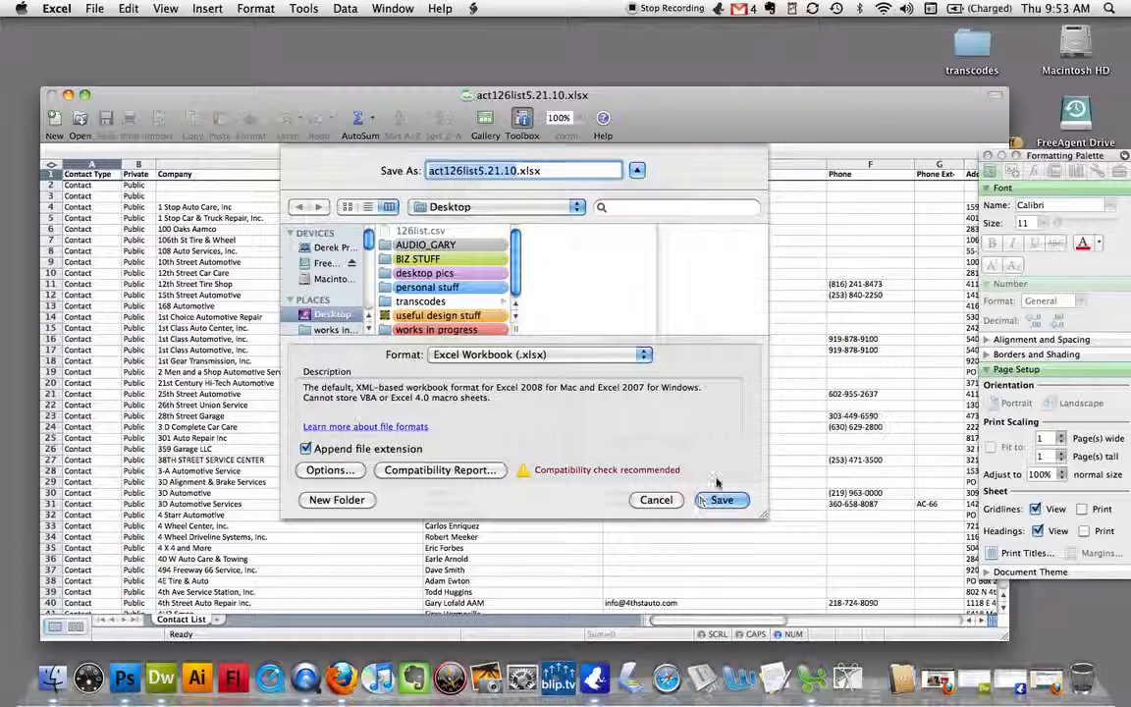
pyautogui.click(619, 354)
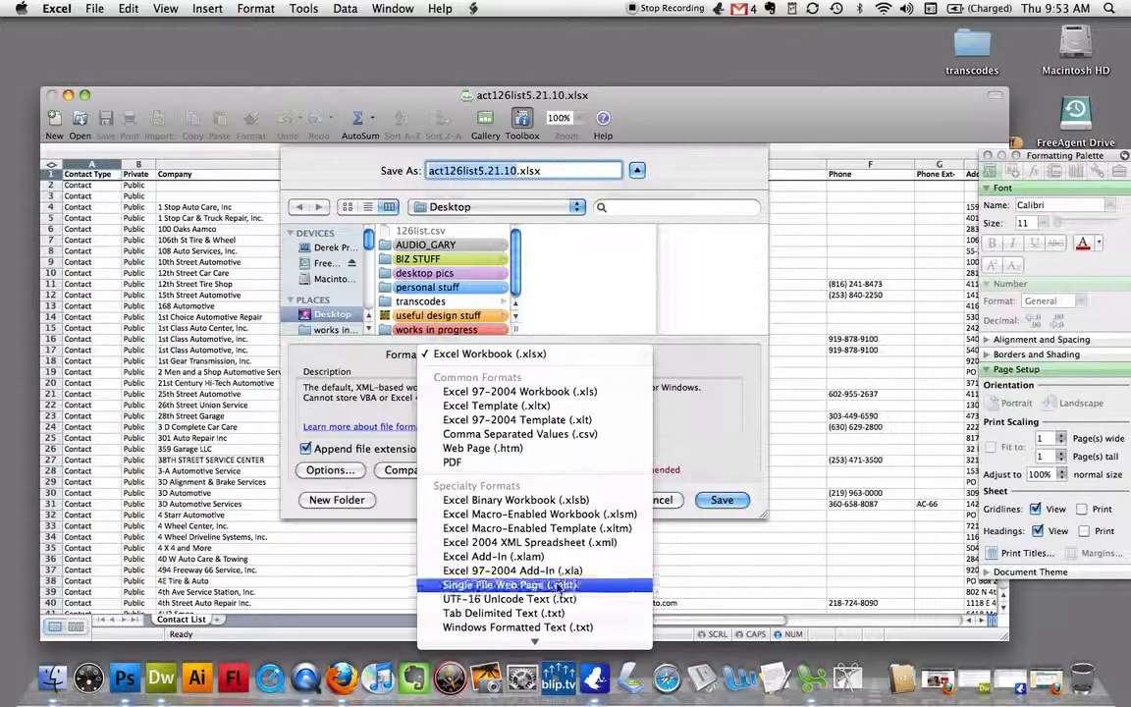
pyautogui.click(576, 440)
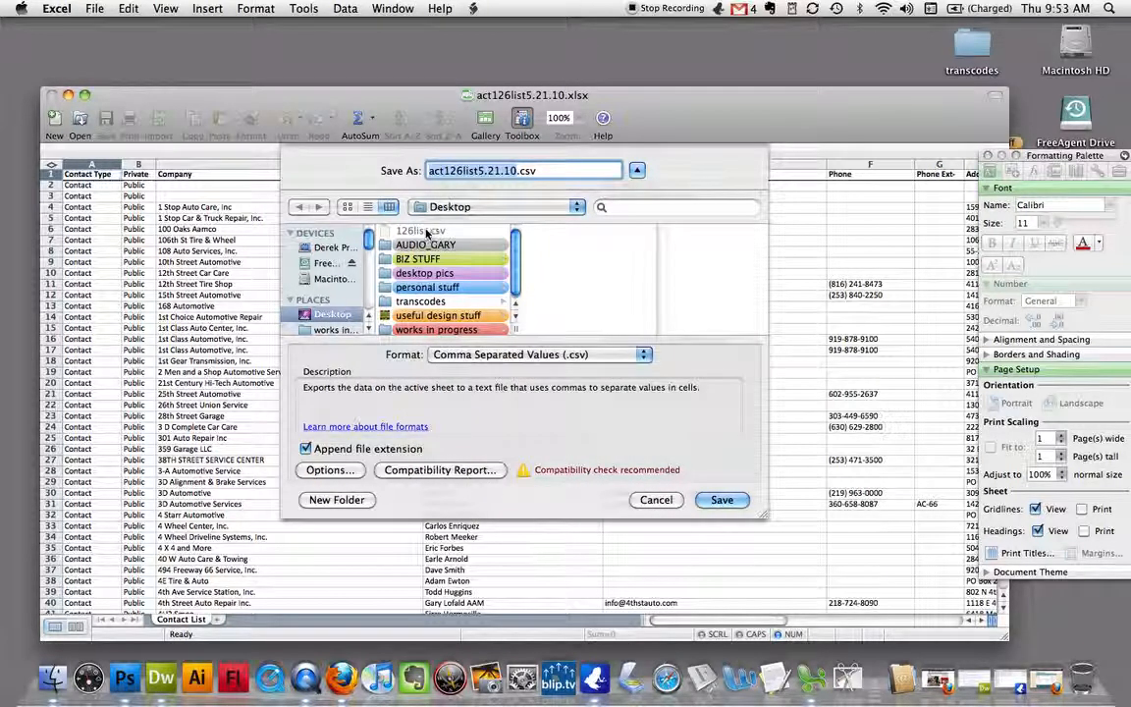
pyautogui.click(425, 232)
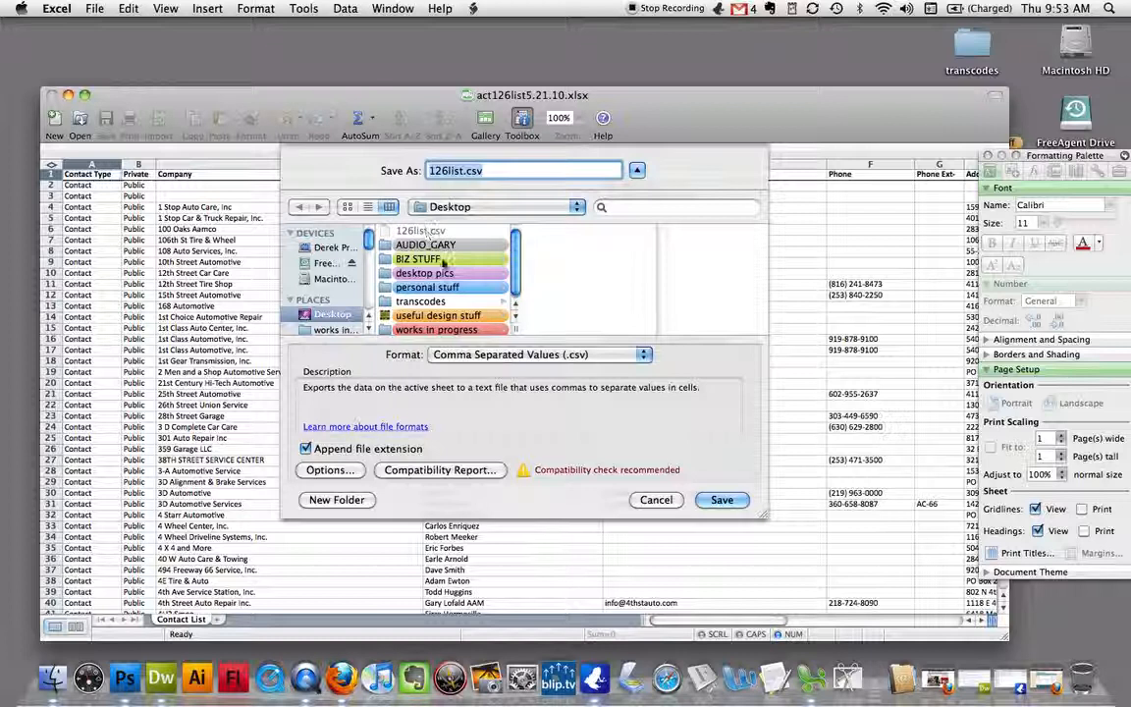
pyautogui.click(739, 502)
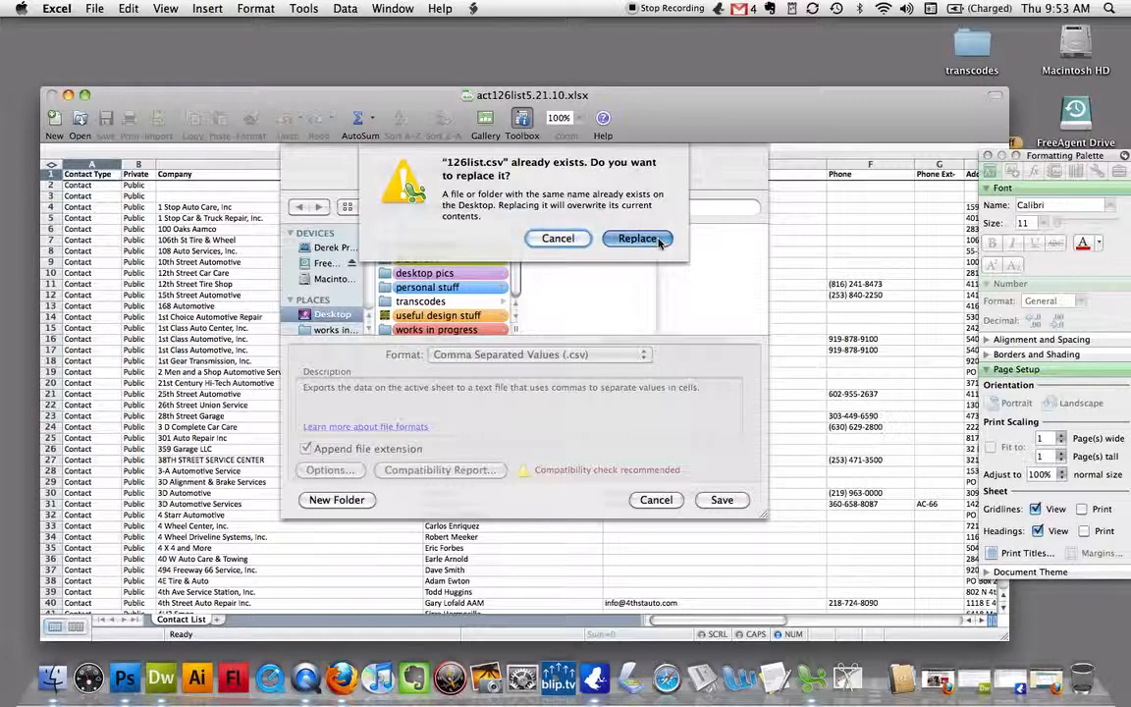
pyautogui.click(638, 238)
# Quit Excel with the exported 126list.csv spreadsheet open.
pyautogui.moveTo(258, 95); pyautogui.dragTo(323, 49)
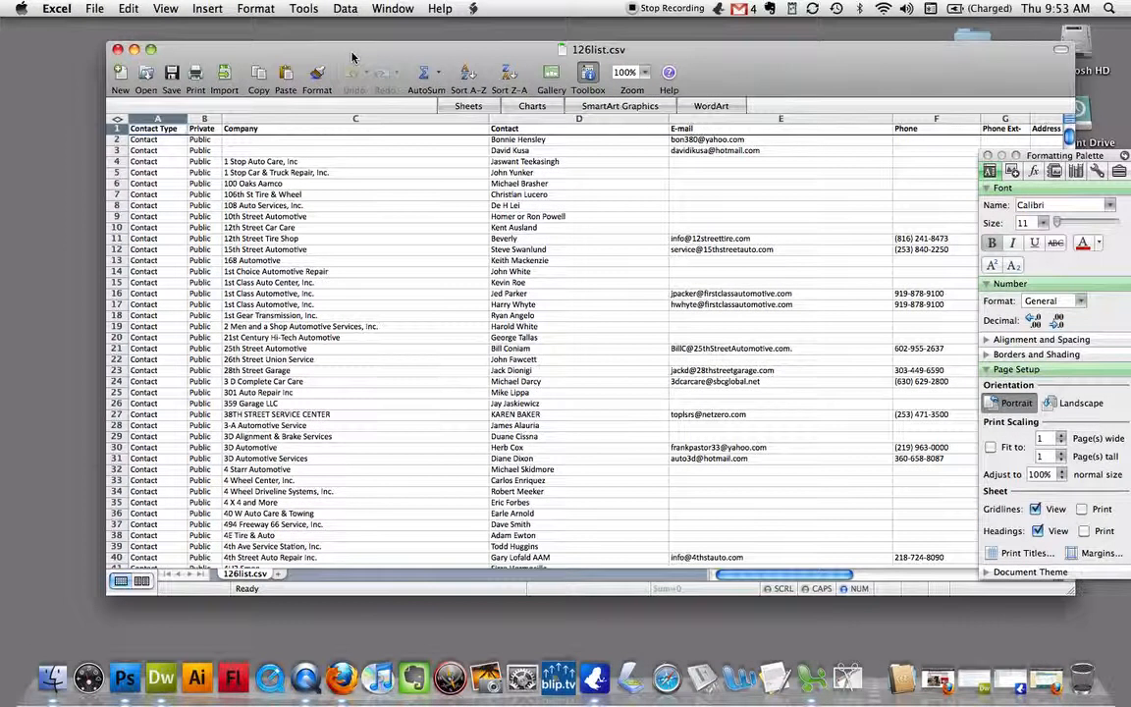
pyautogui.press('super+q')
pyautogui.click(509, 367)
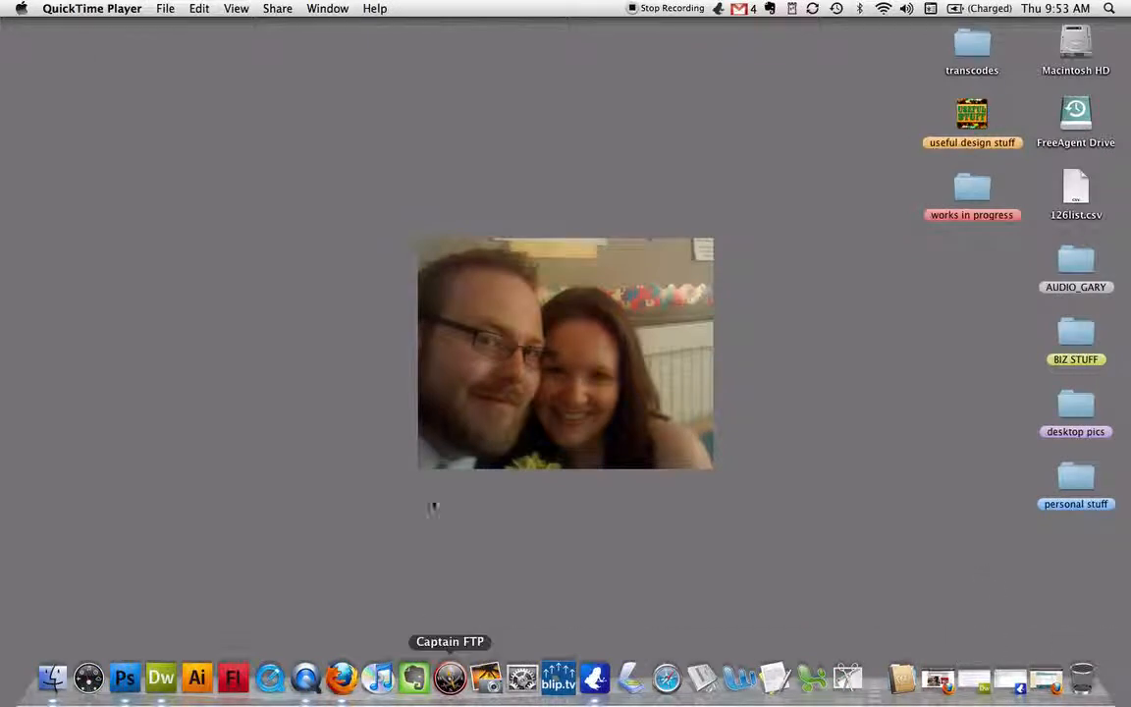
# Switch to the minimized Firefox window showing Constant Contact and minimize the movie page window behind it.
pyautogui.click(928, 684)
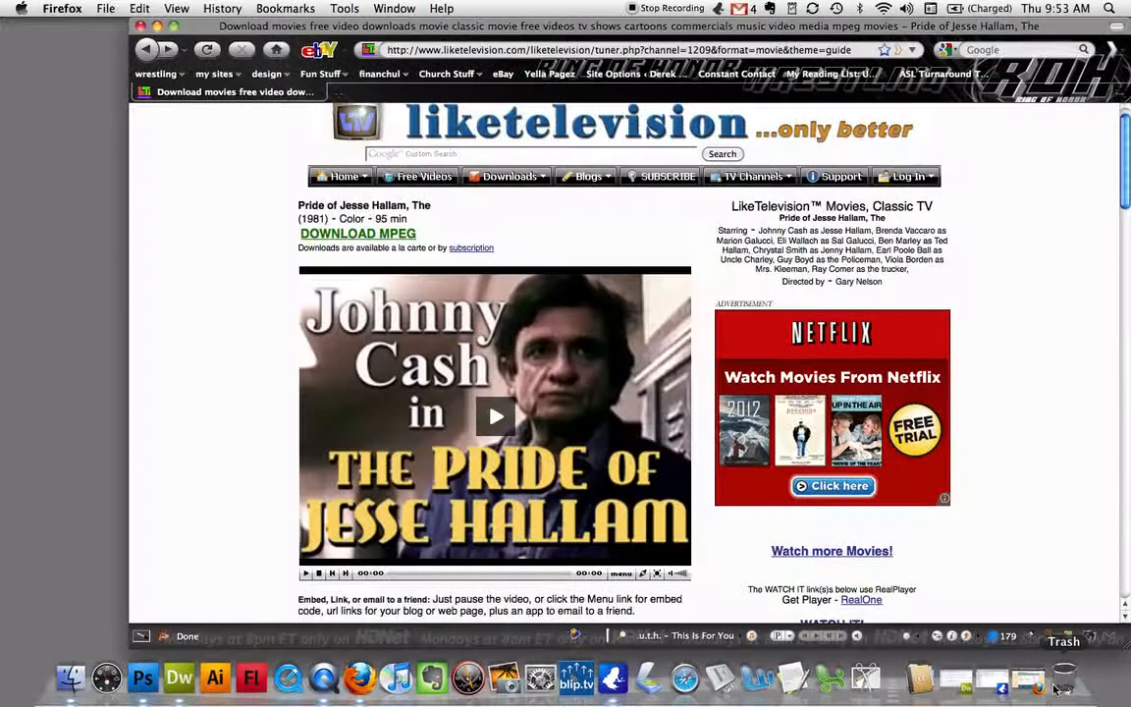
pyautogui.click(1028, 685)
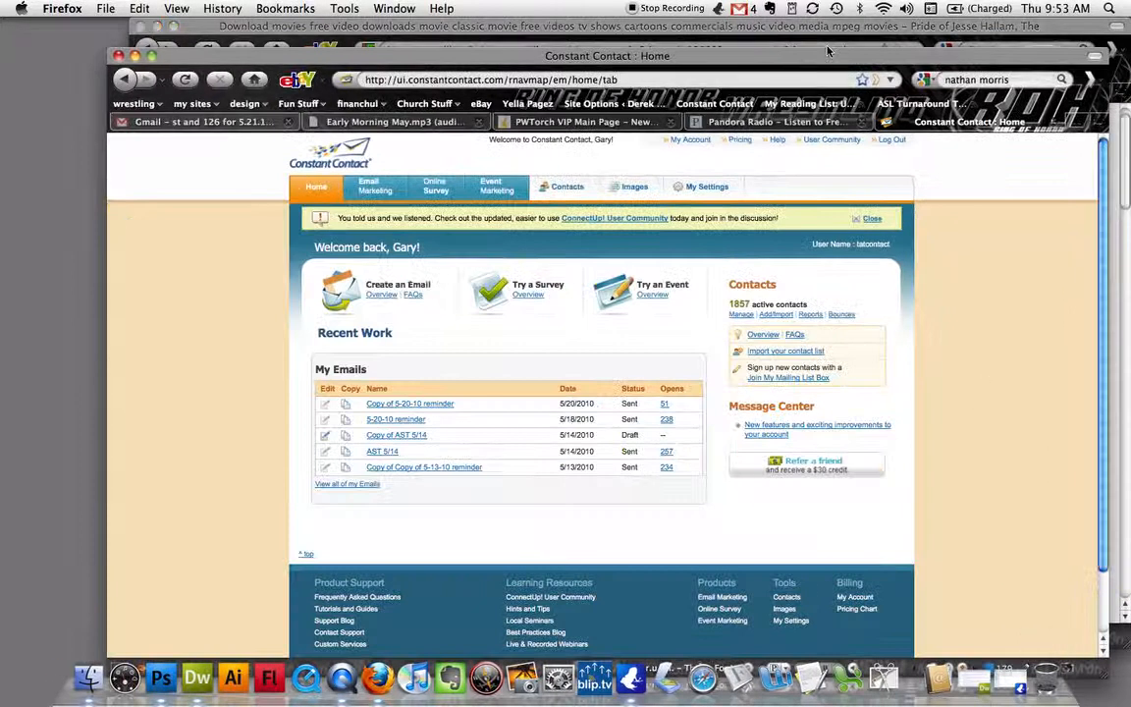
pyautogui.doubleClick(661, 21)
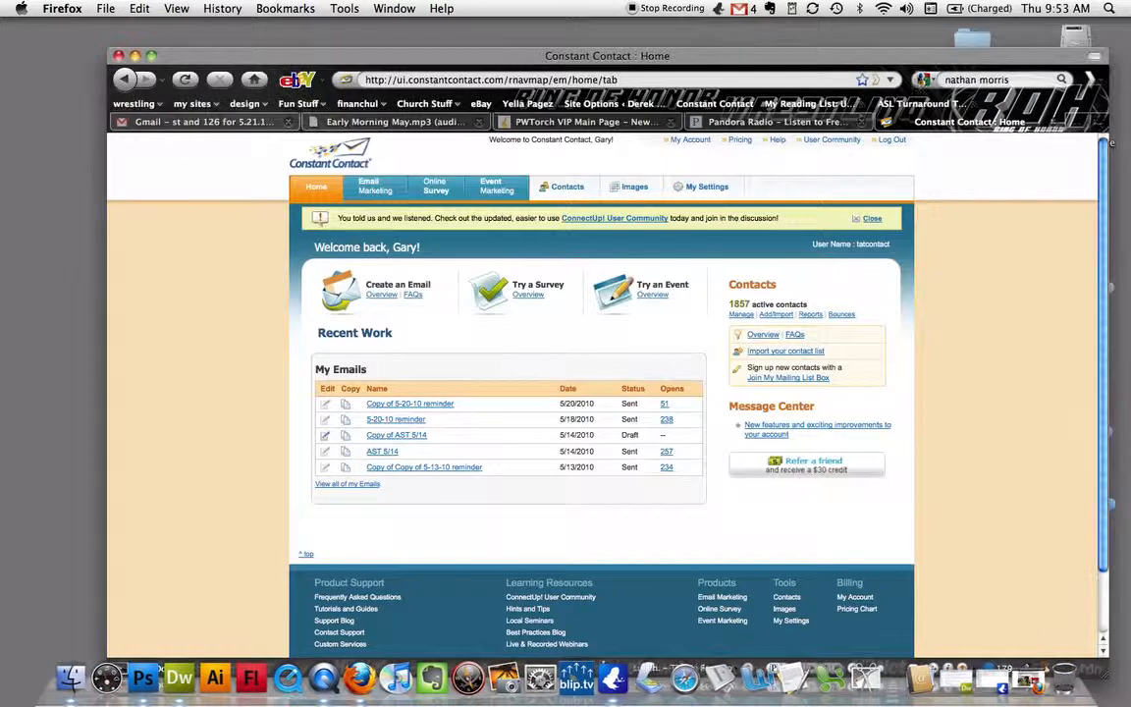
pyautogui.moveTo(916, 58); pyautogui.dragTo(868, 8)
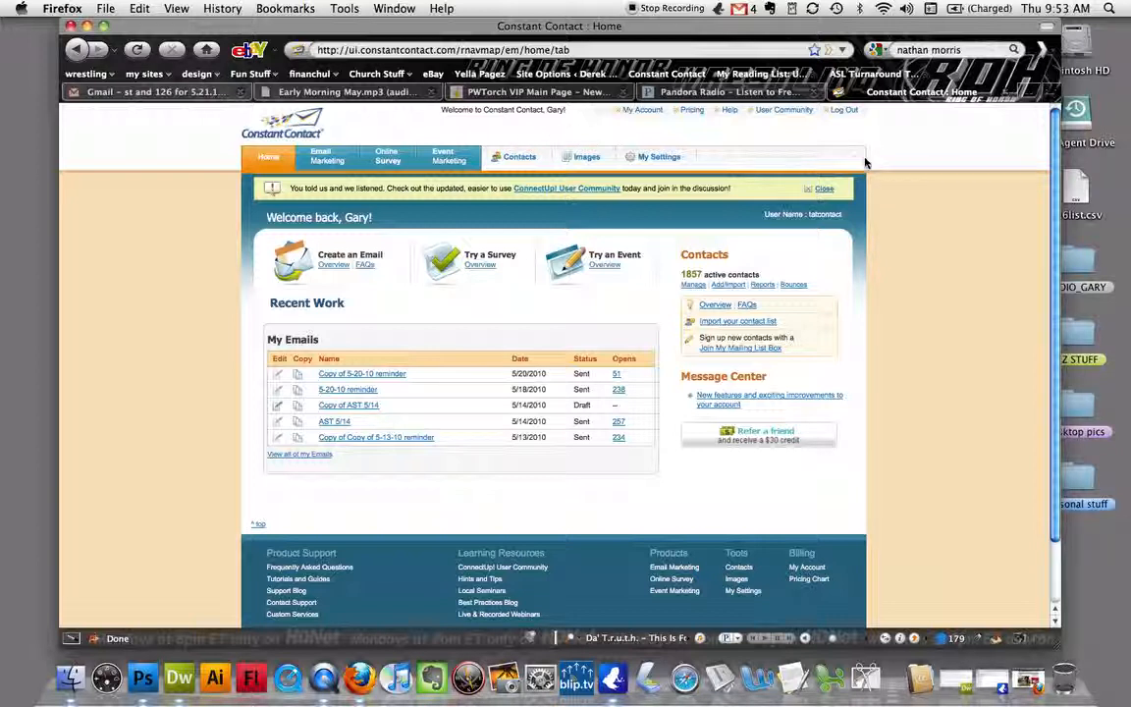
# Start adding and importing contacts in Constant Contact, with 126 List - Prospects as the destination list.
pyautogui.click(521, 158)
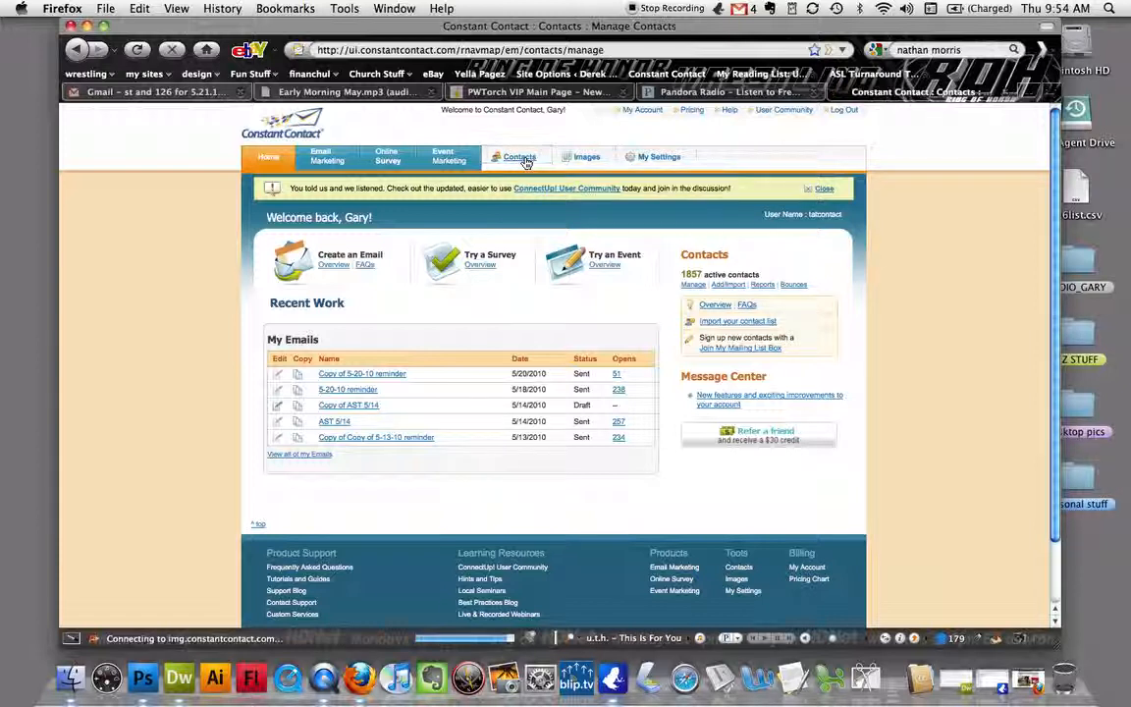
pyautogui.scroll(-1, 883, 373)
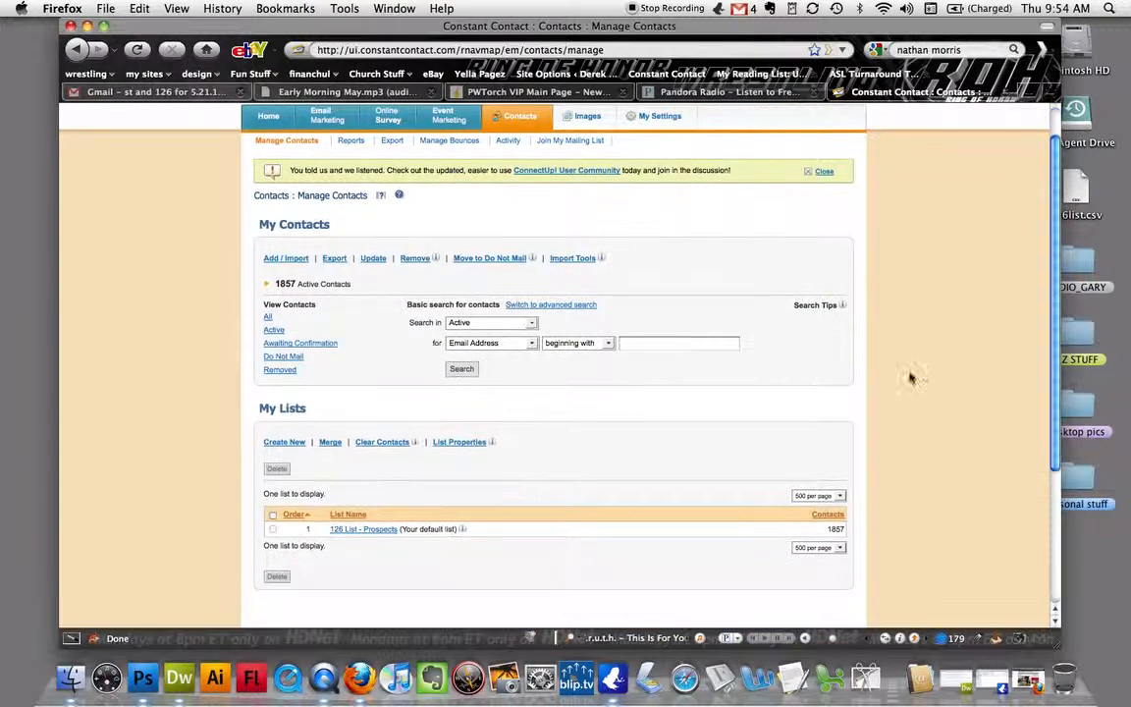
pyautogui.click(298, 263)
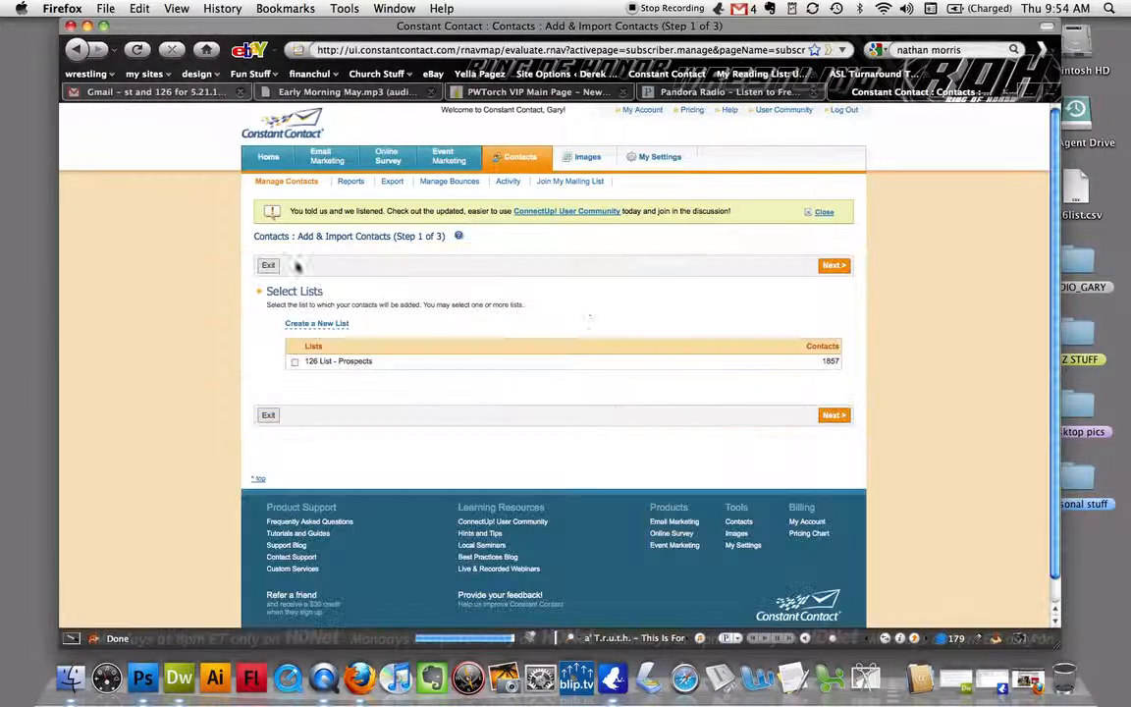
pyautogui.click(296, 362)
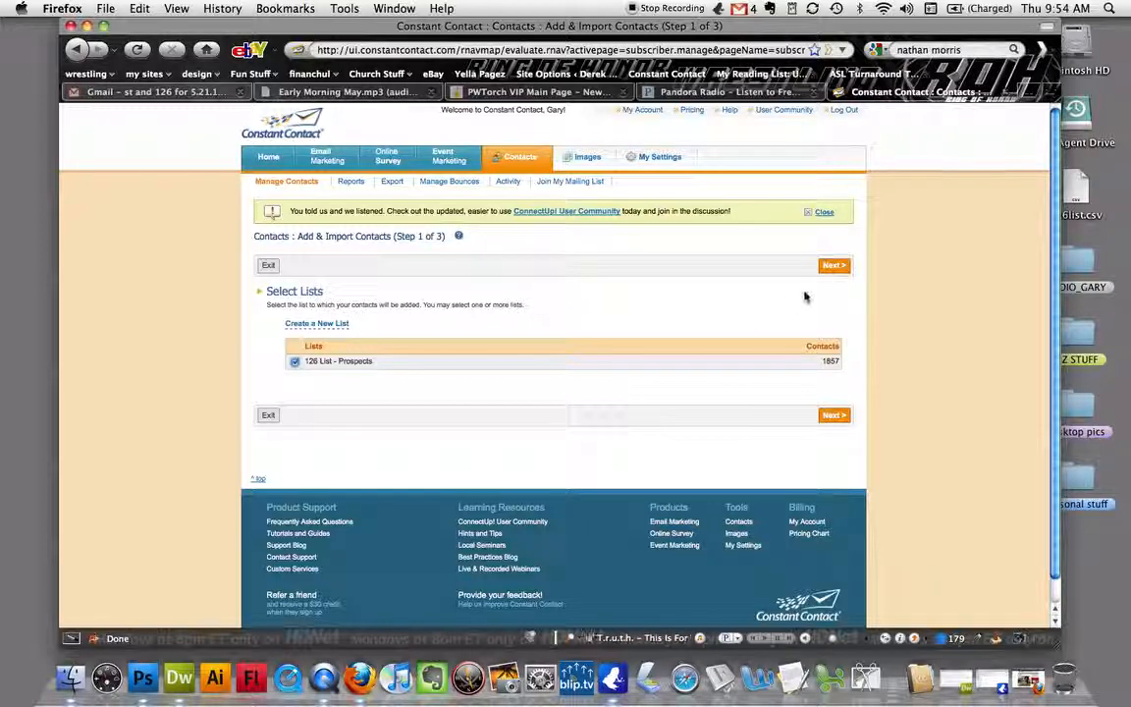
pyautogui.click(835, 273)
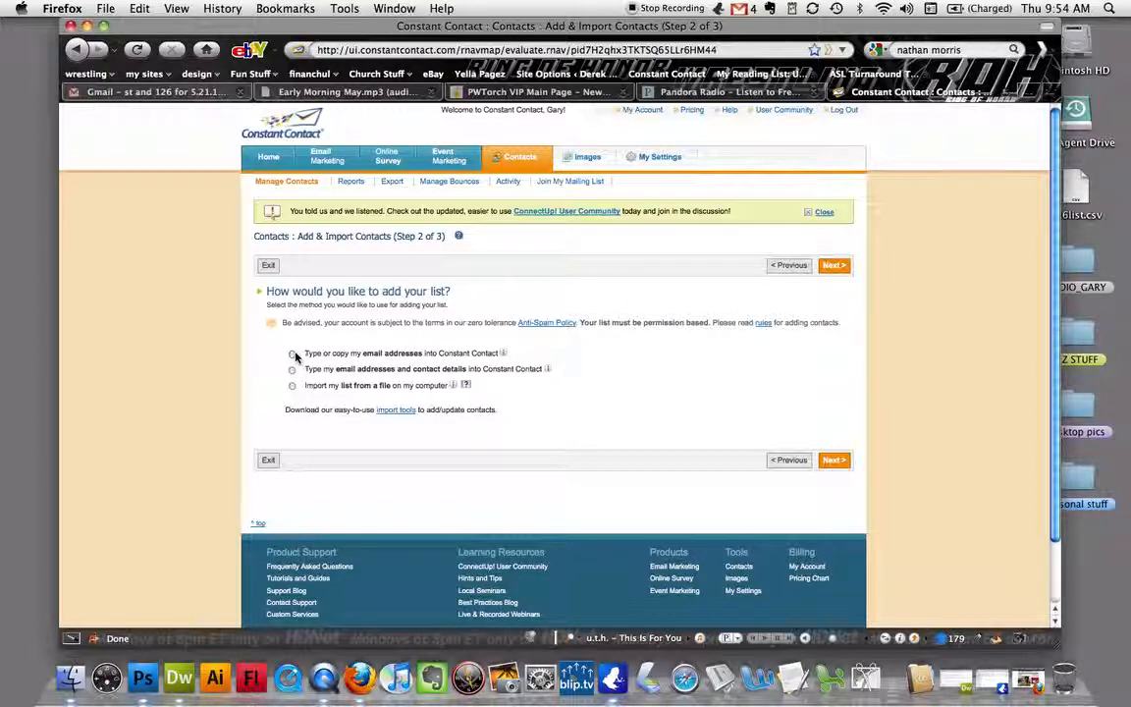
# Choose to import the list from a file on the computer and continue to the file upload step.
pyautogui.moveTo(438, 354); pyautogui.dragTo(383, 360)
pyautogui.click(537, 396)
pyautogui.click(293, 386)
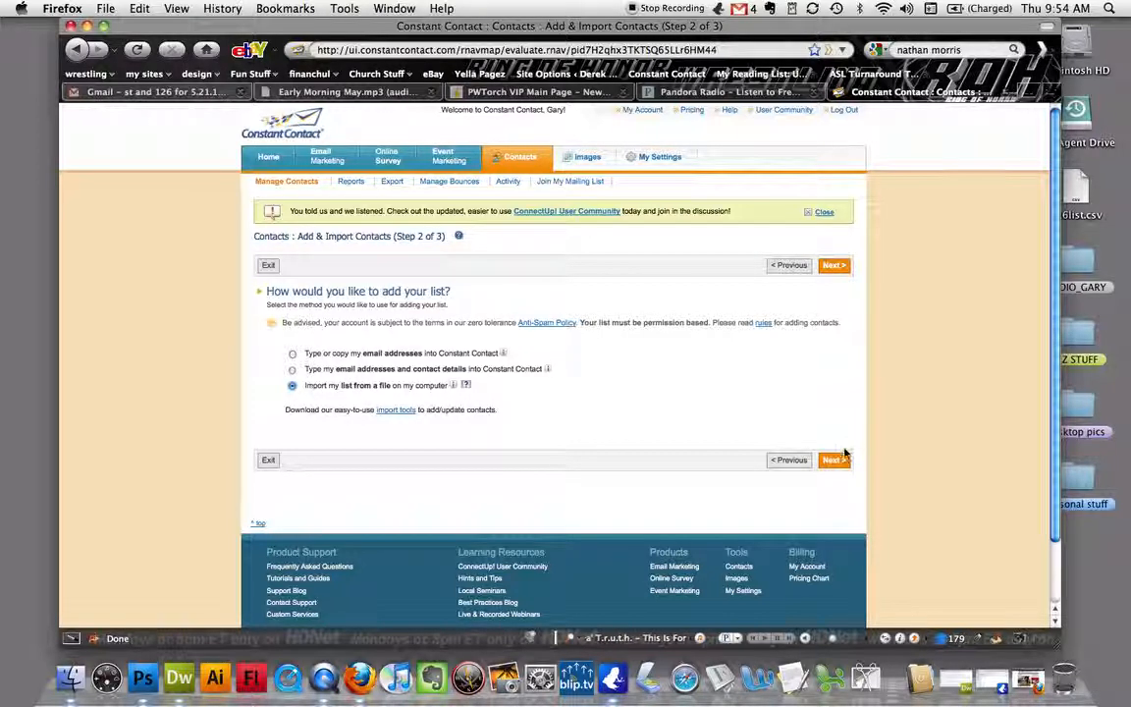
pyautogui.click(835, 461)
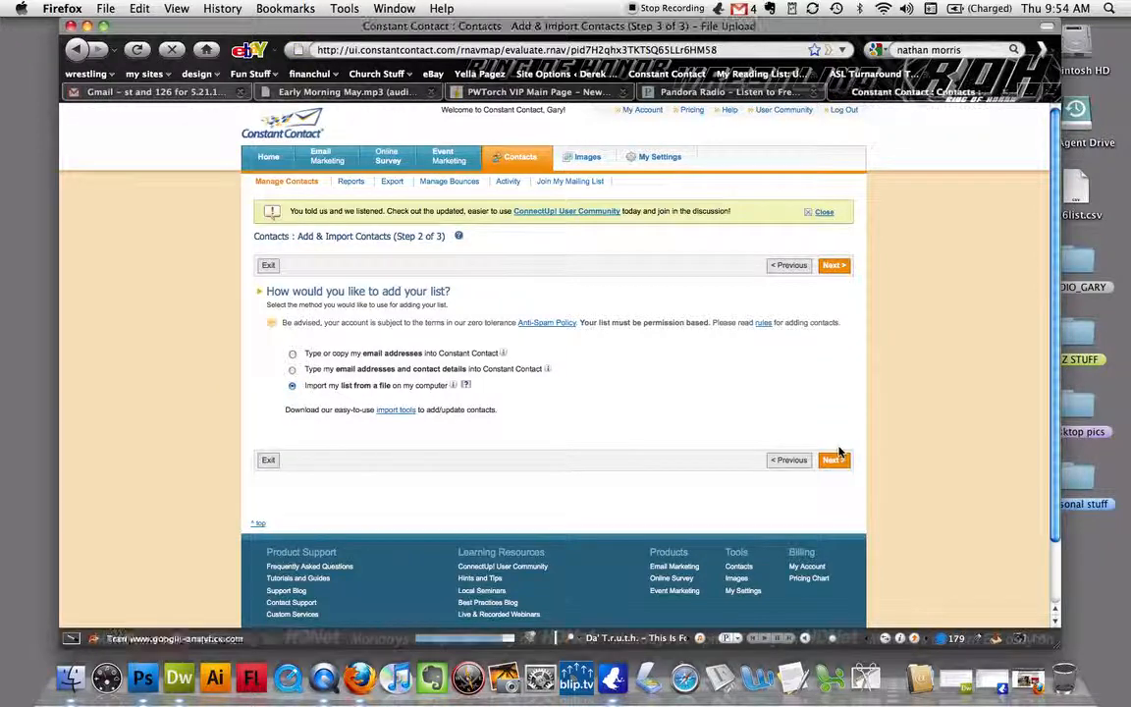
# Choose 126list.csv from the Desktop as the file to upload.
pyautogui.click(464, 340)
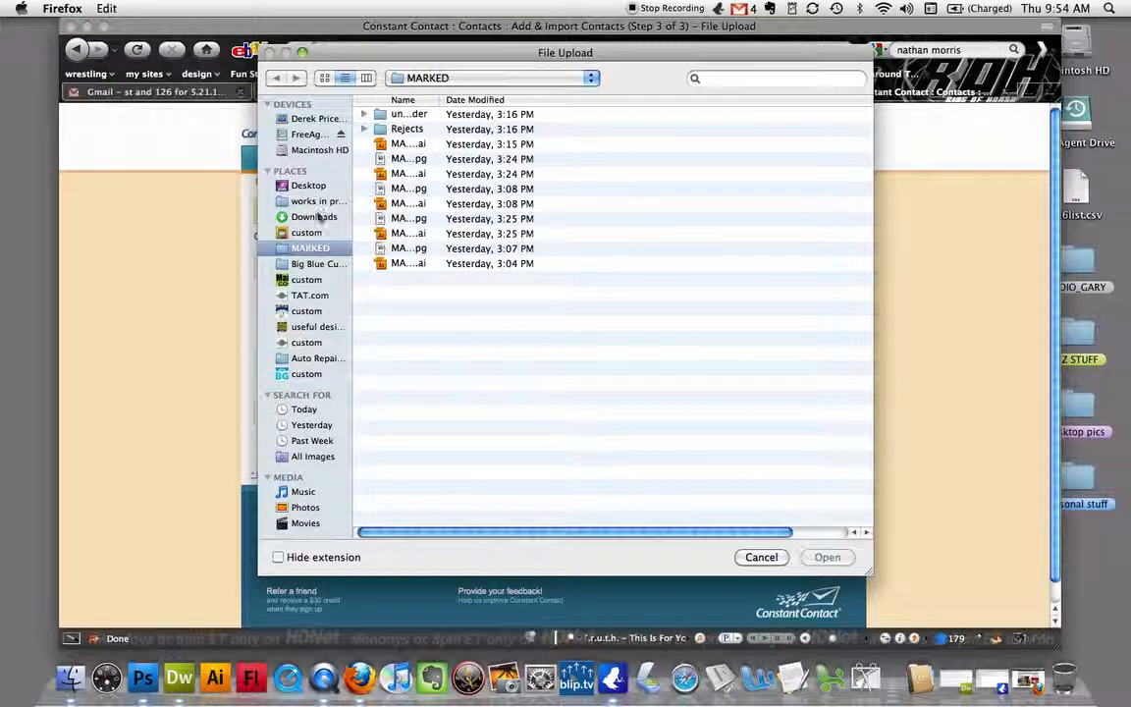
pyautogui.click(316, 186)
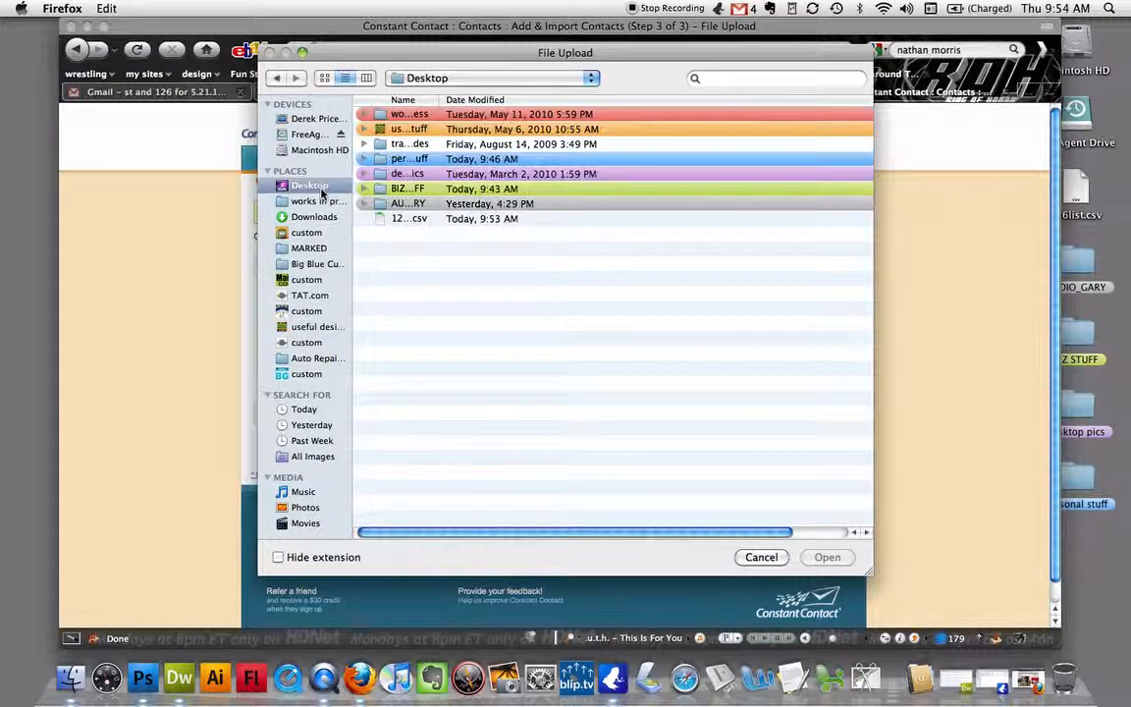
pyautogui.click(424, 220)
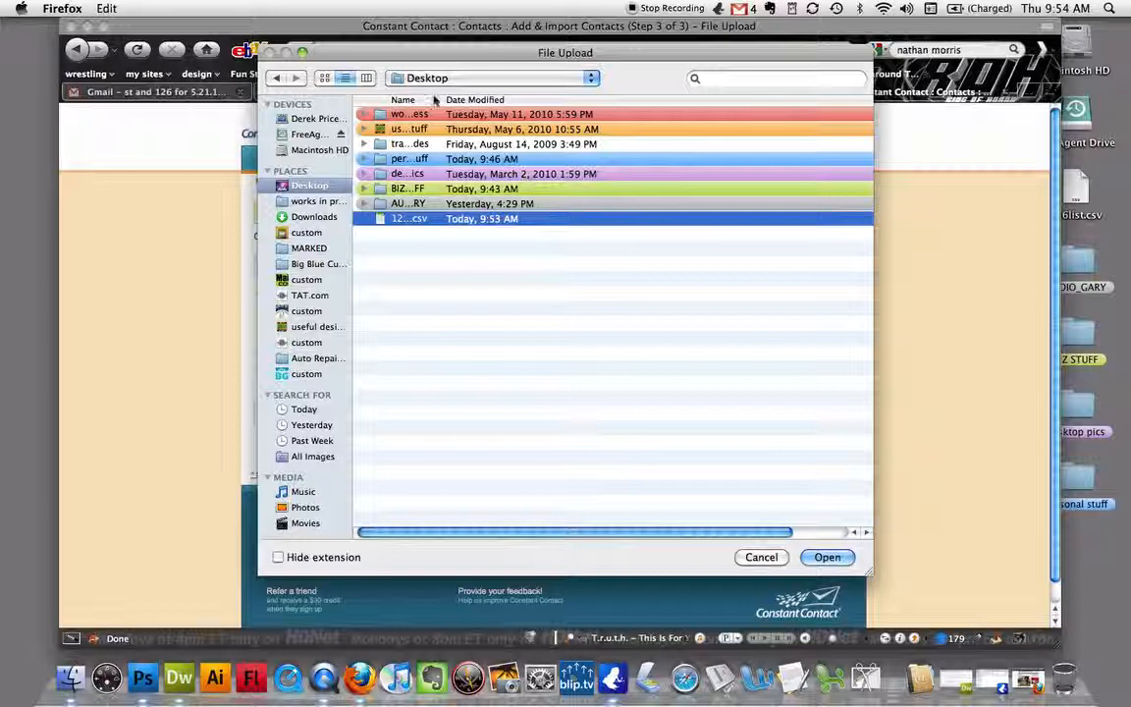
pyautogui.moveTo(442, 99); pyautogui.dragTo(488, 99)
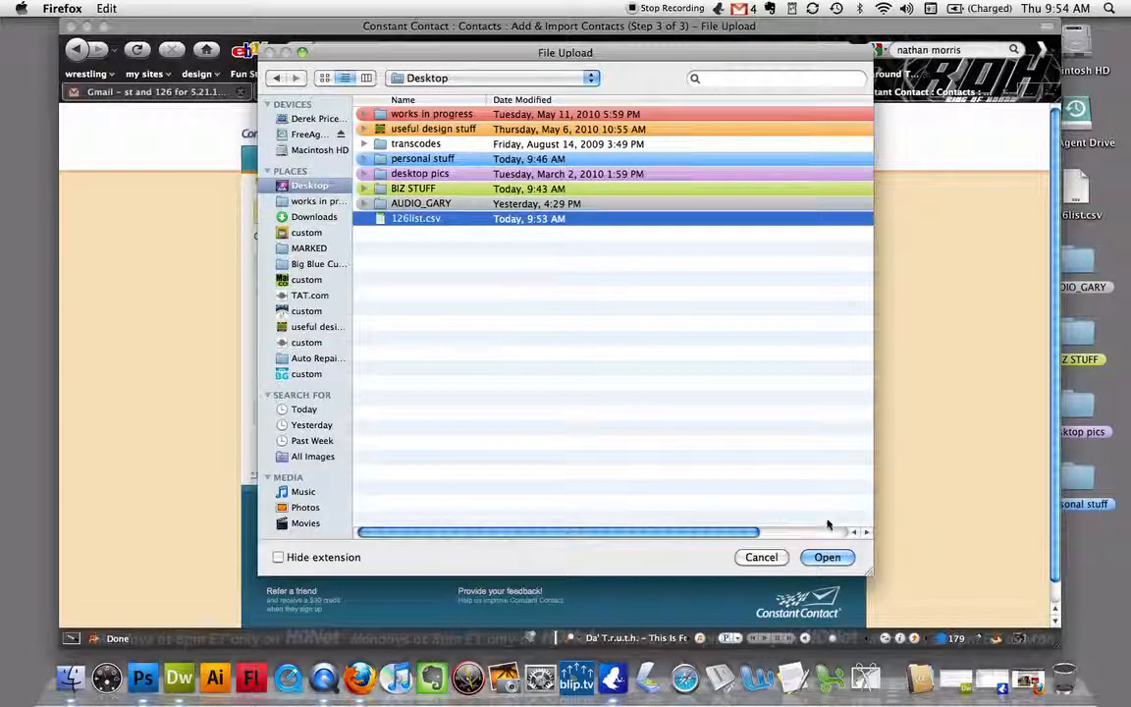
pyautogui.click(828, 557)
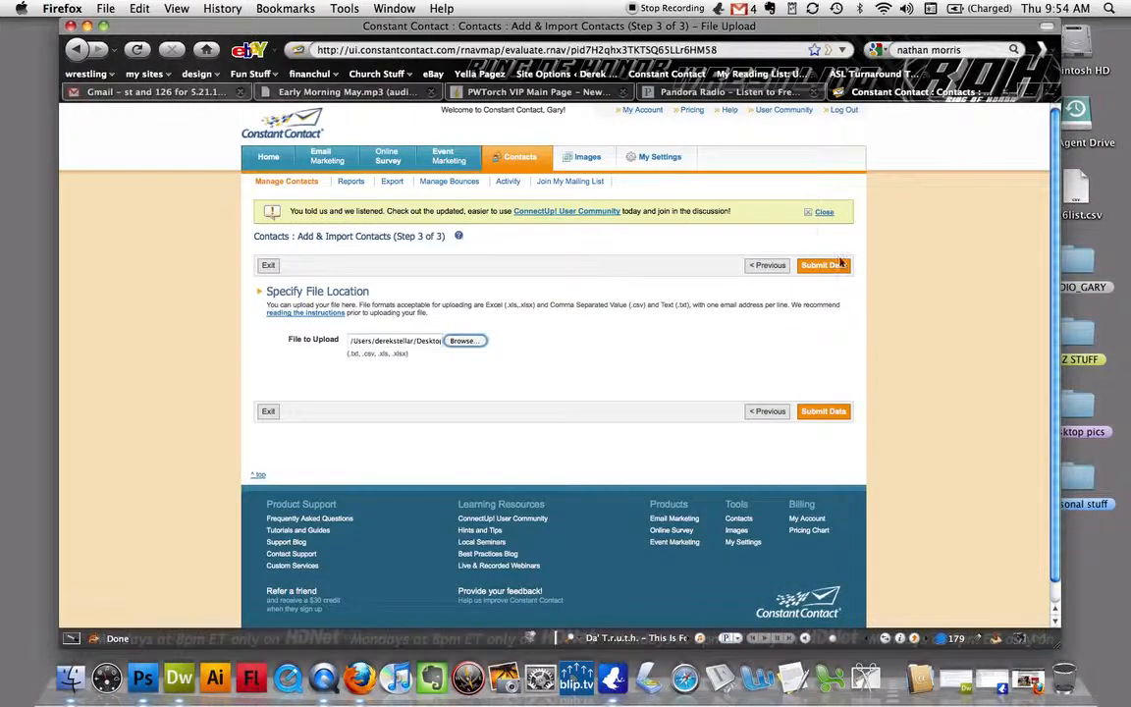
# Submit the file data, accepting all four conditions of the Permission Confirmation Checklist.
pyautogui.click(825, 266)
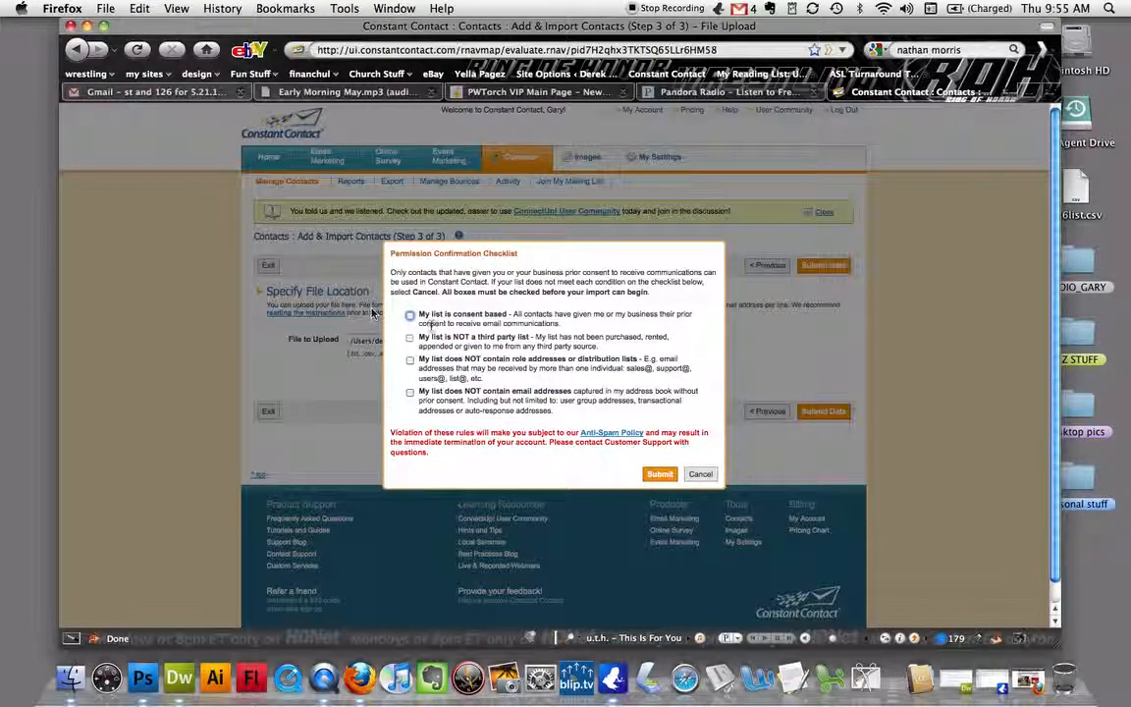
pyautogui.click(410, 315)
pyautogui.click(410, 338)
pyautogui.click(409, 360)
pyautogui.click(410, 392)
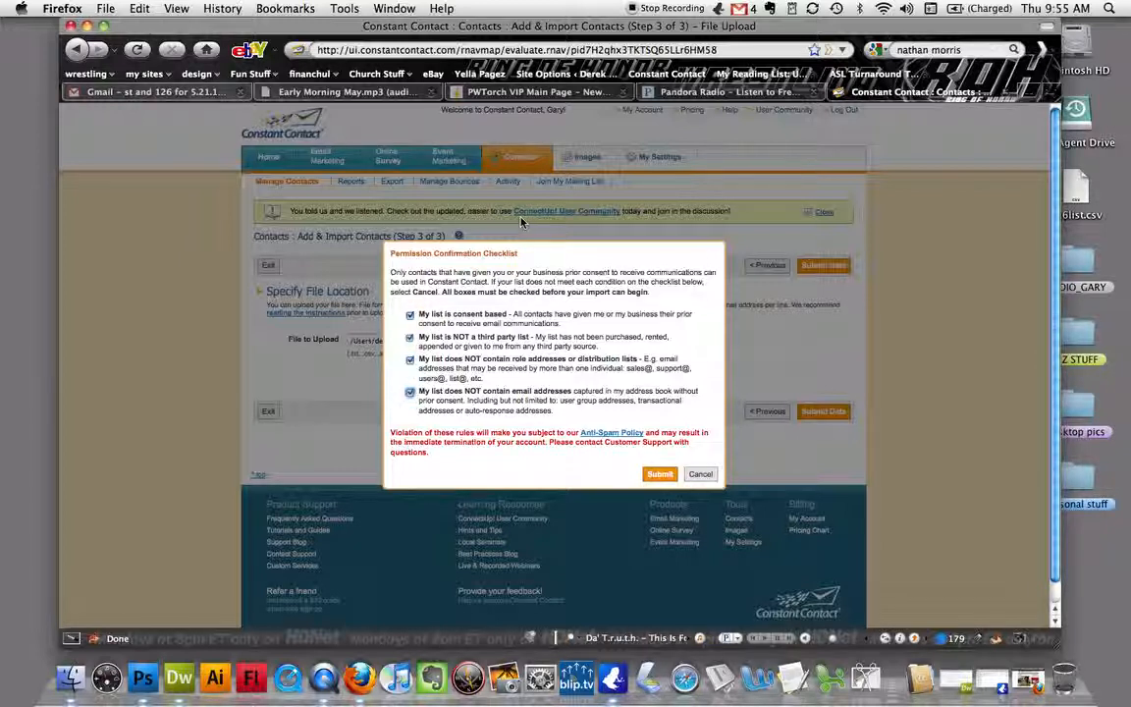
pyautogui.click(658, 480)
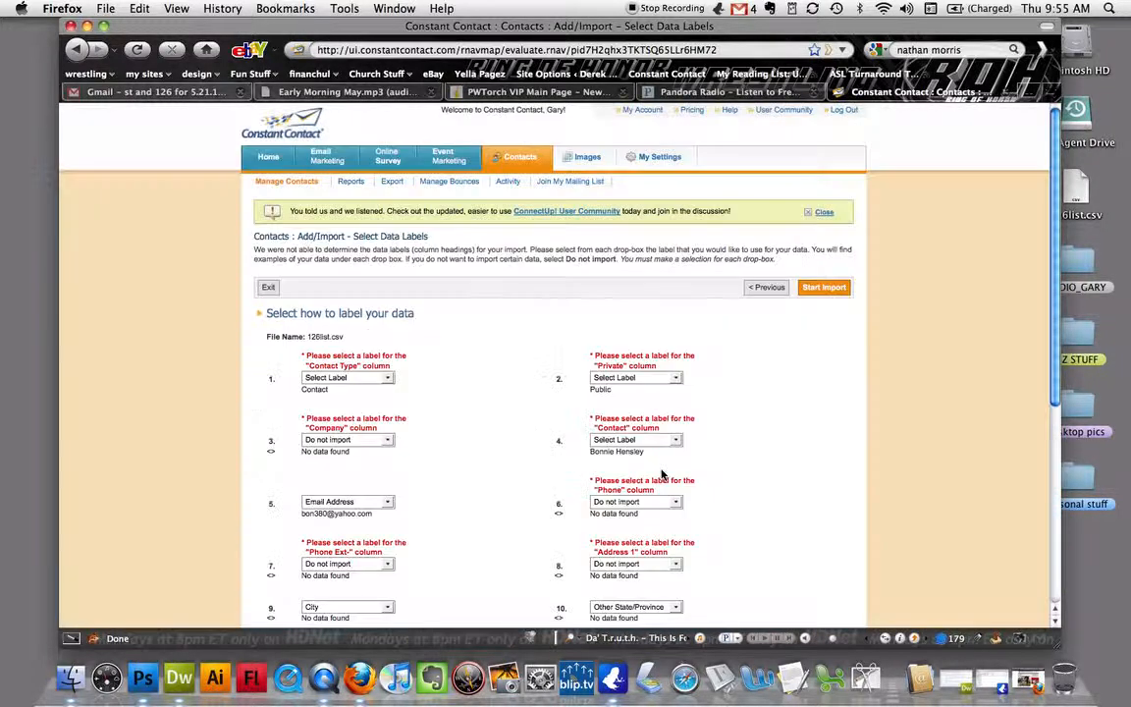
# Set the labels of the Contact Type and Private columns to Do not import.
pyautogui.scroll(-2, 831, 450)
pyautogui.scroll(-3, 831, 450)
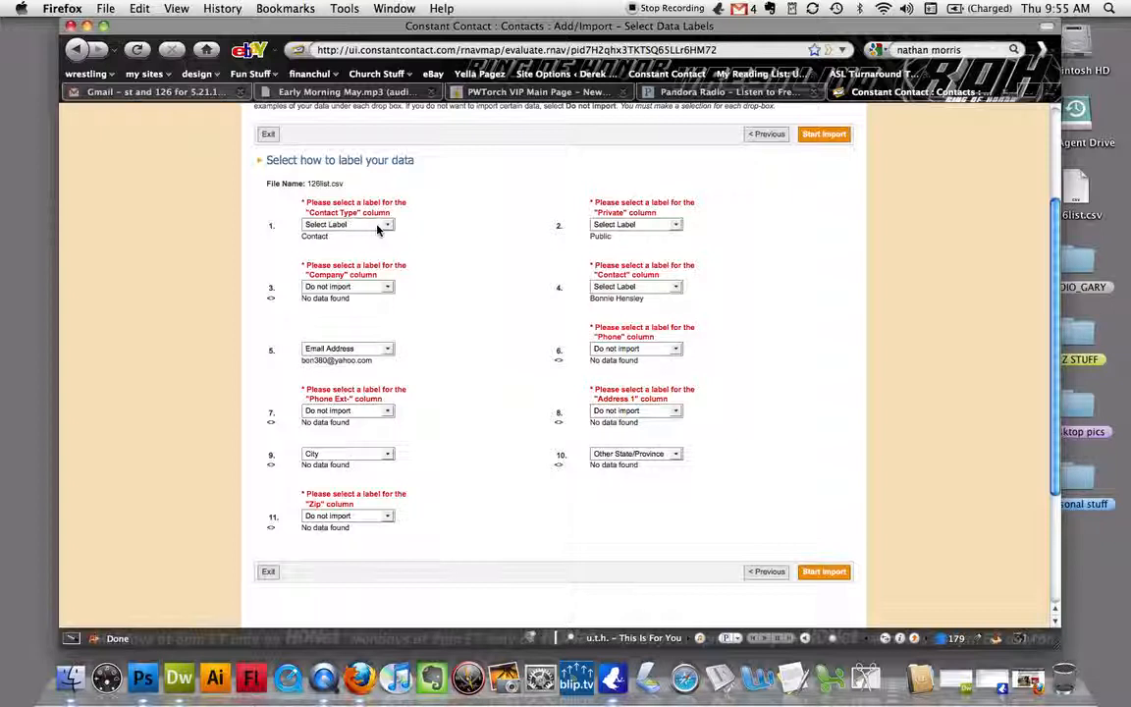
pyautogui.click(379, 228)
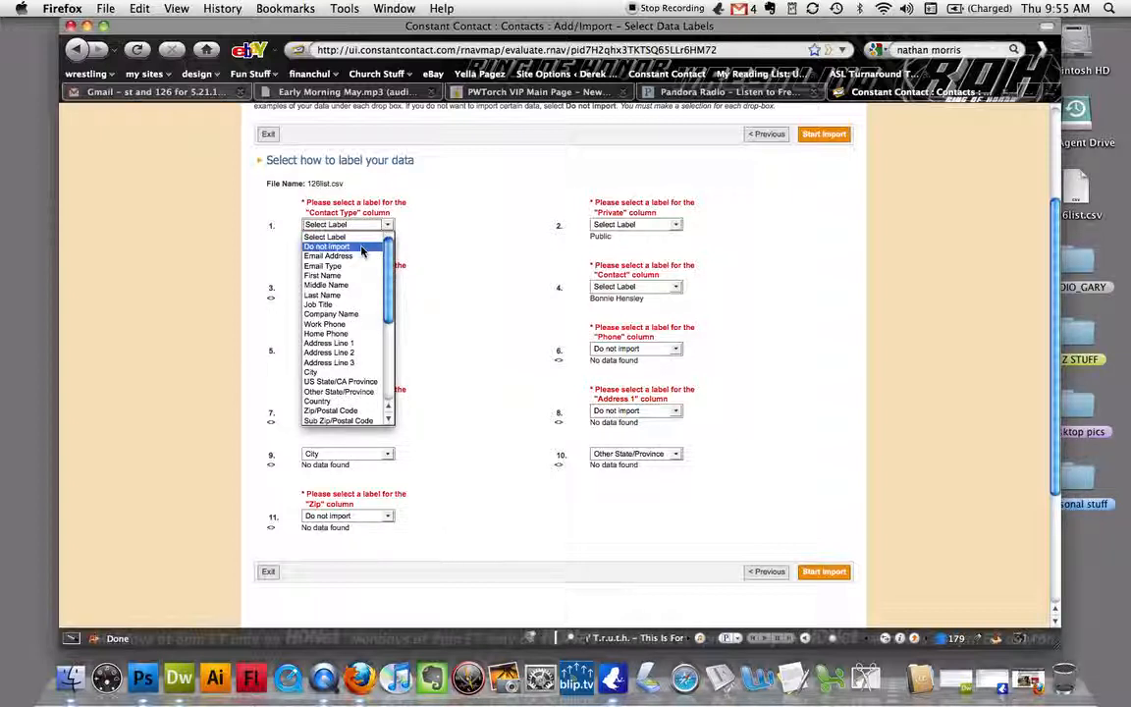
pyautogui.click(362, 251)
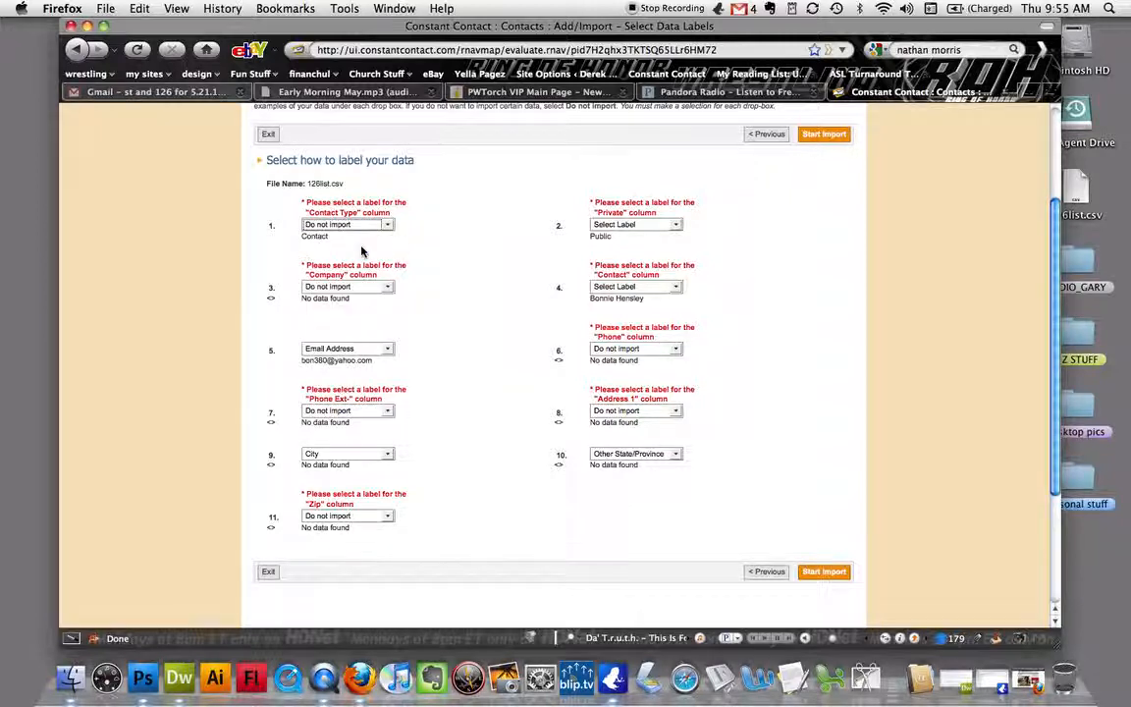
pyautogui.scroll(-1, 752, 307)
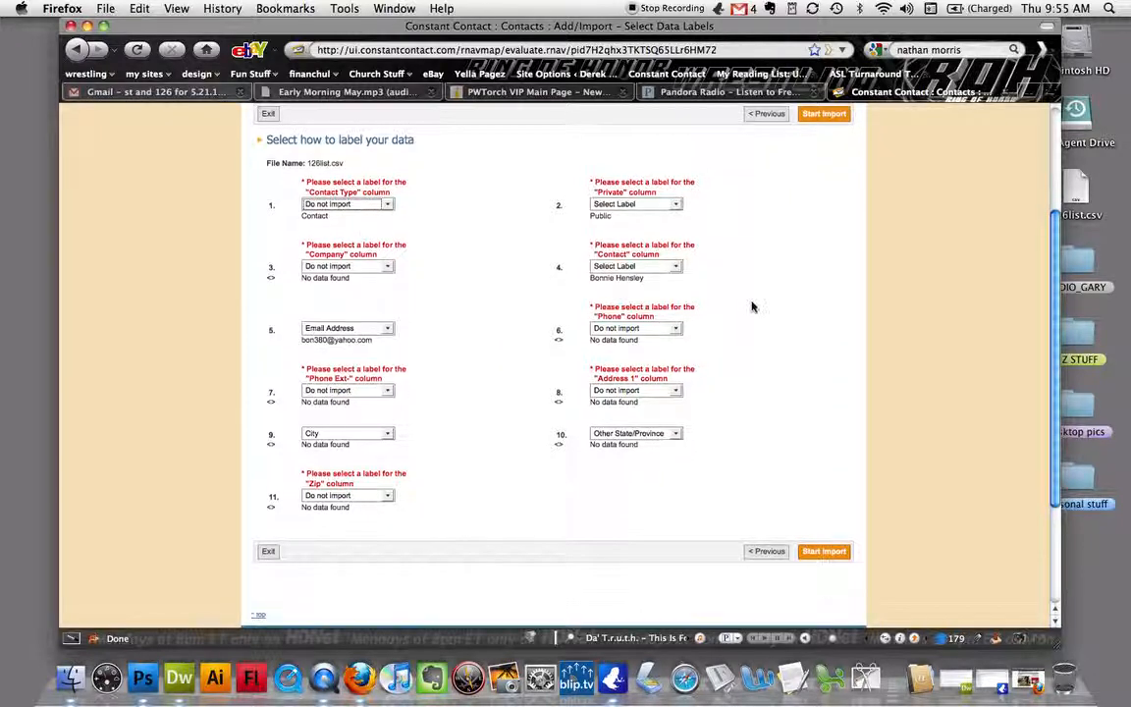
pyautogui.click(676, 205)
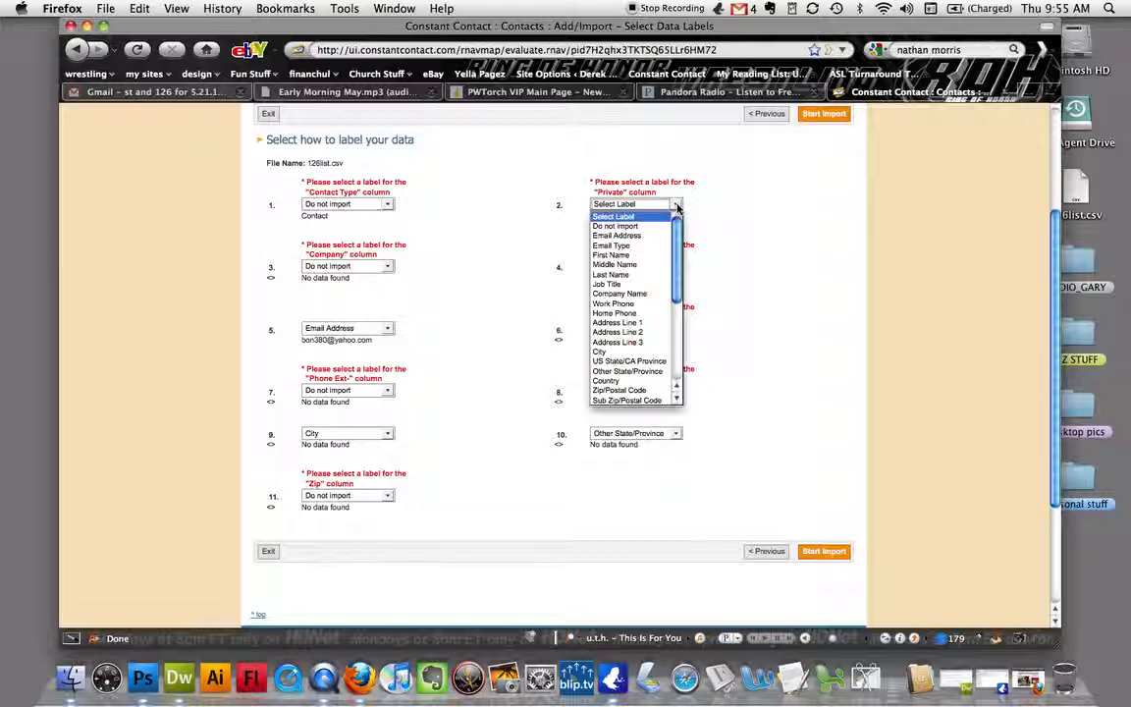
pyautogui.click(660, 230)
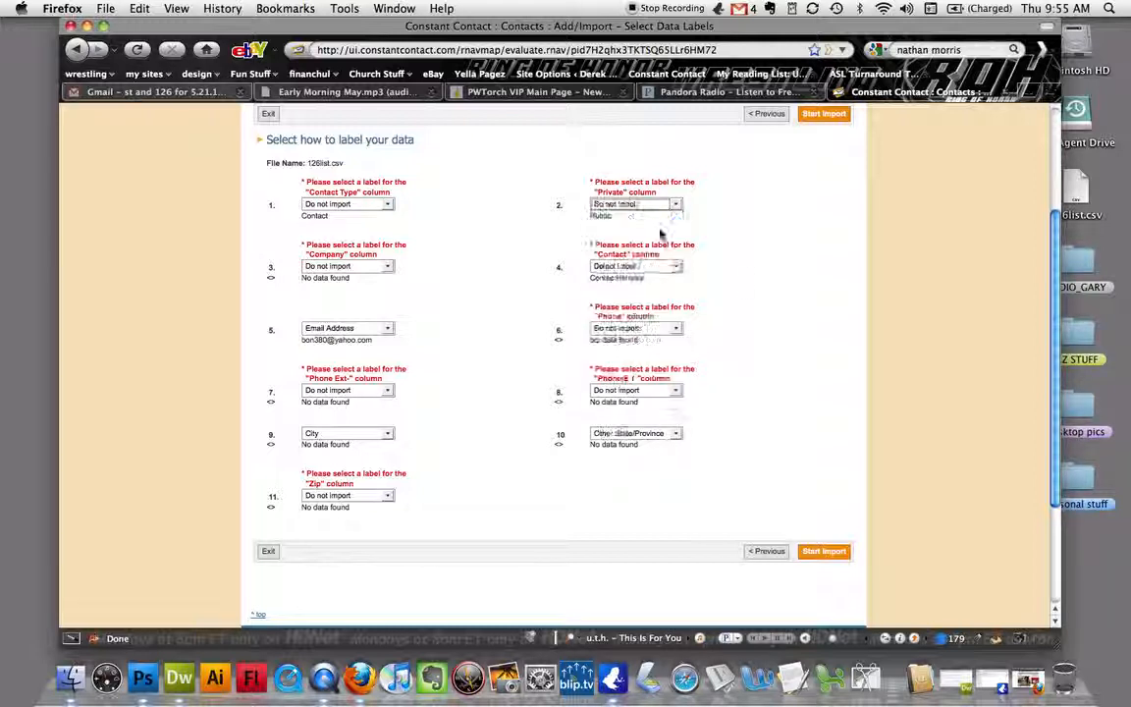
# Set the label of the Company column to Company Name and the label of the Contact column to First Name.
pyautogui.scroll(4, 917, 332)
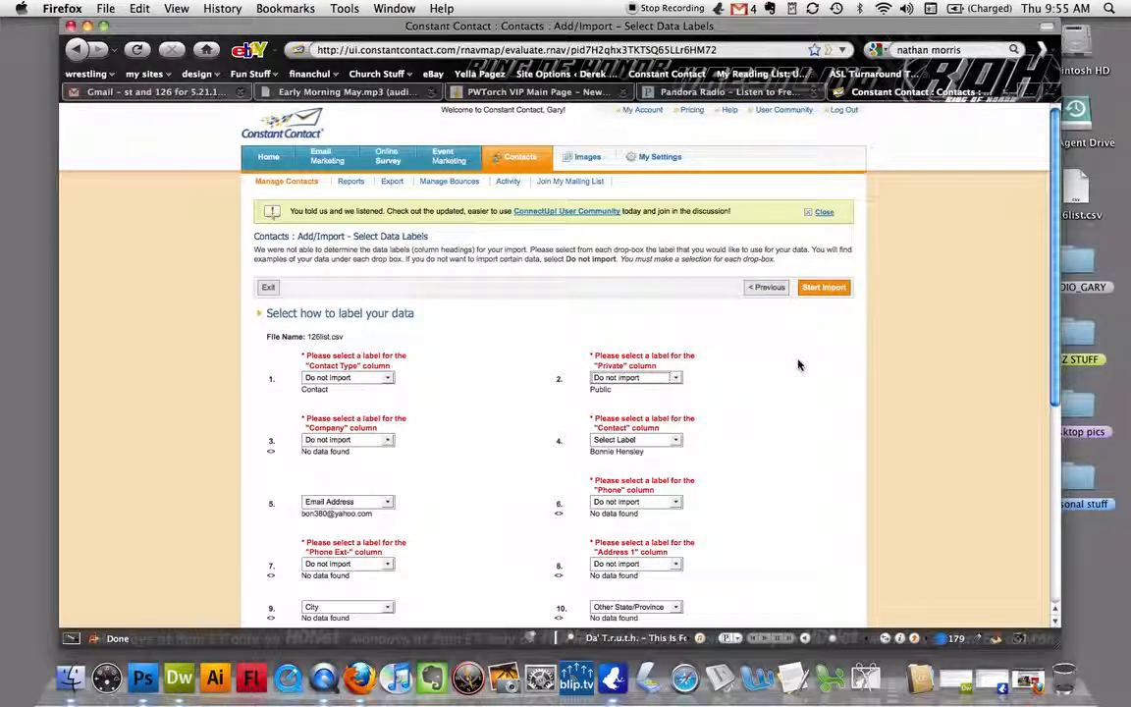
pyautogui.scroll(-3, 799, 365)
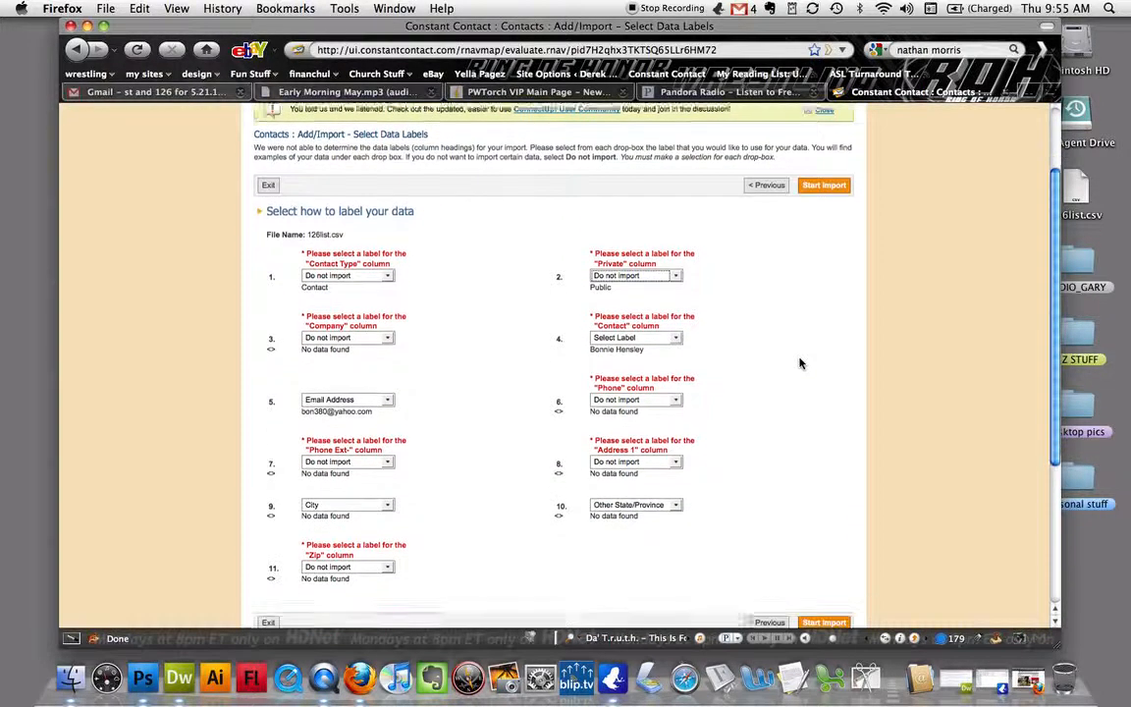
pyautogui.scroll(-1, 800, 364)
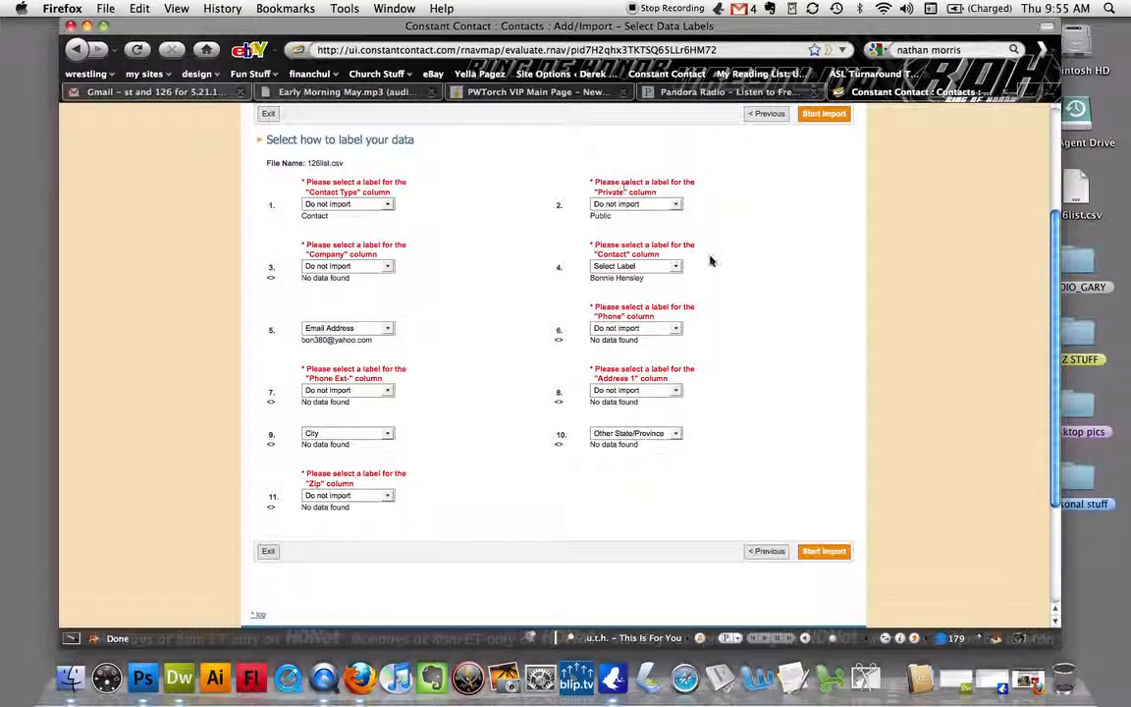
pyautogui.scroll(-1, 717, 275)
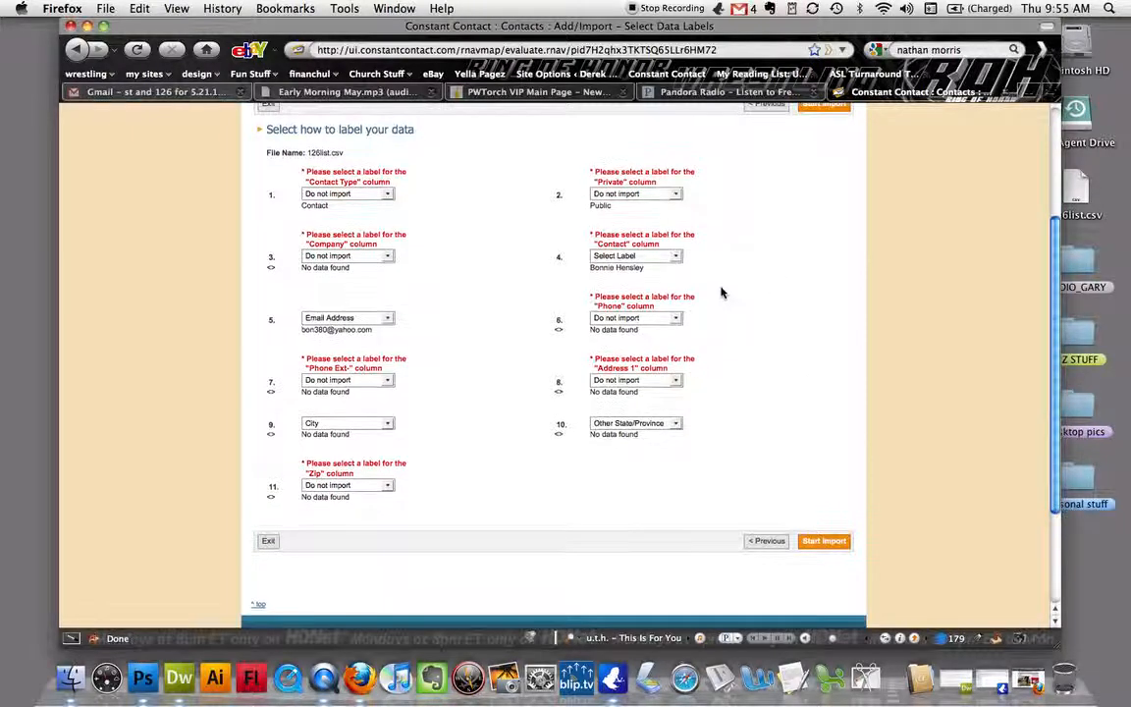
pyautogui.click(326, 257)
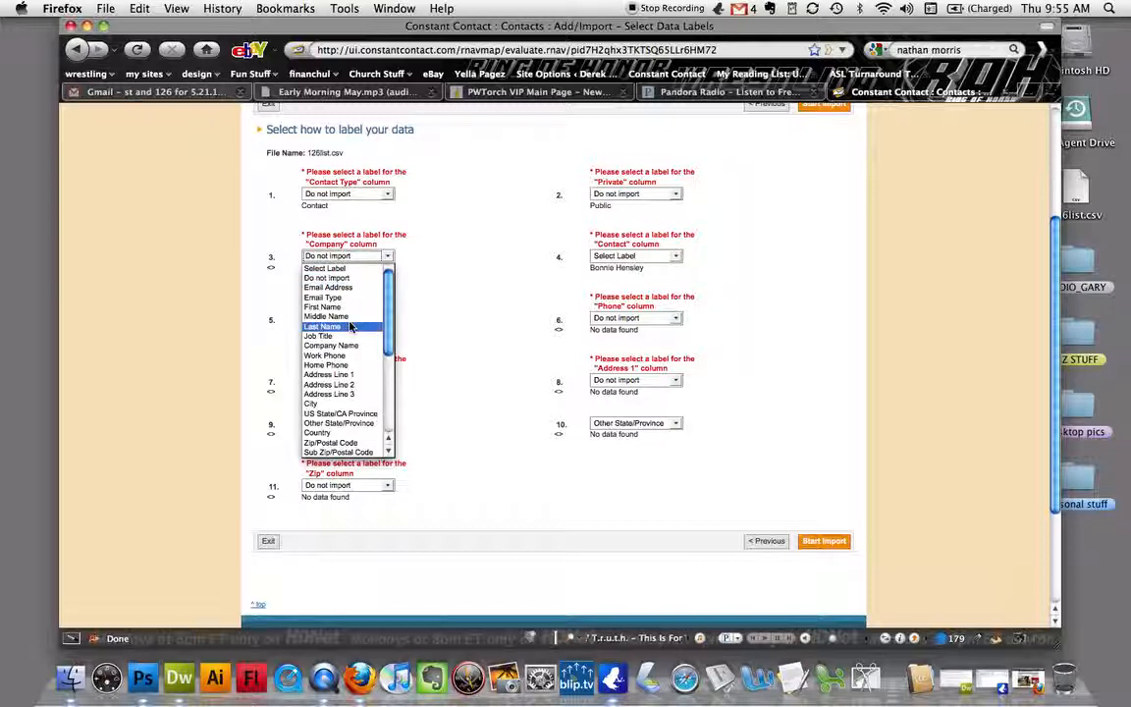
pyautogui.click(331, 346)
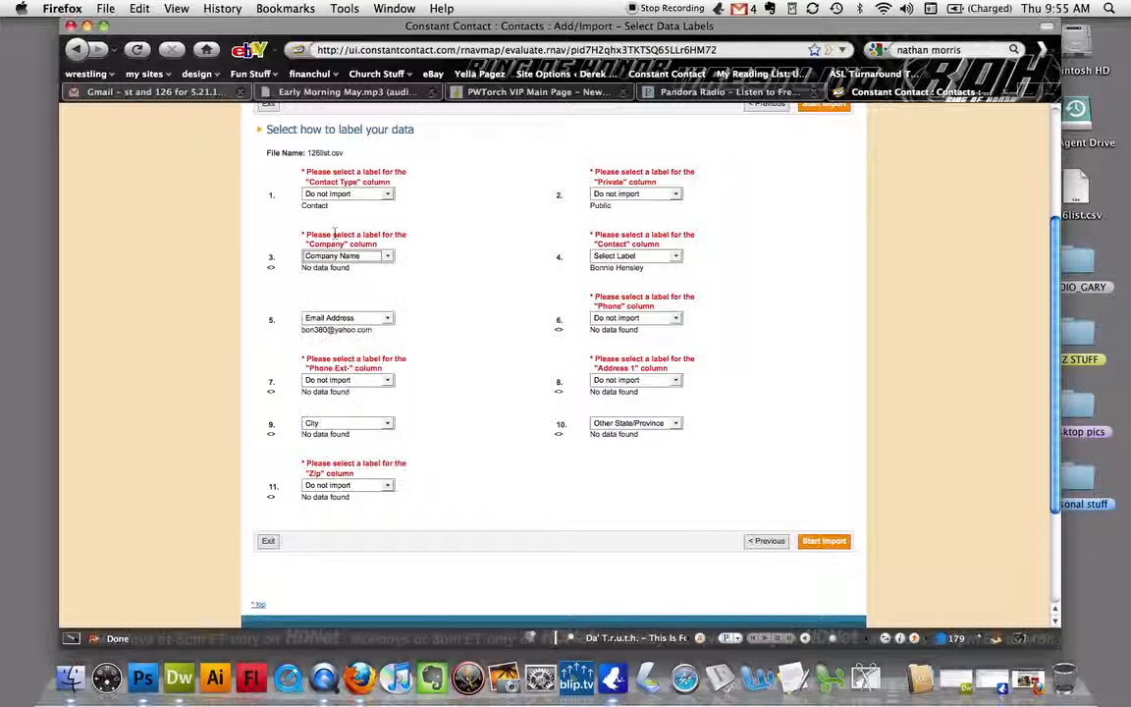
pyautogui.scroll(-1, 492, 323)
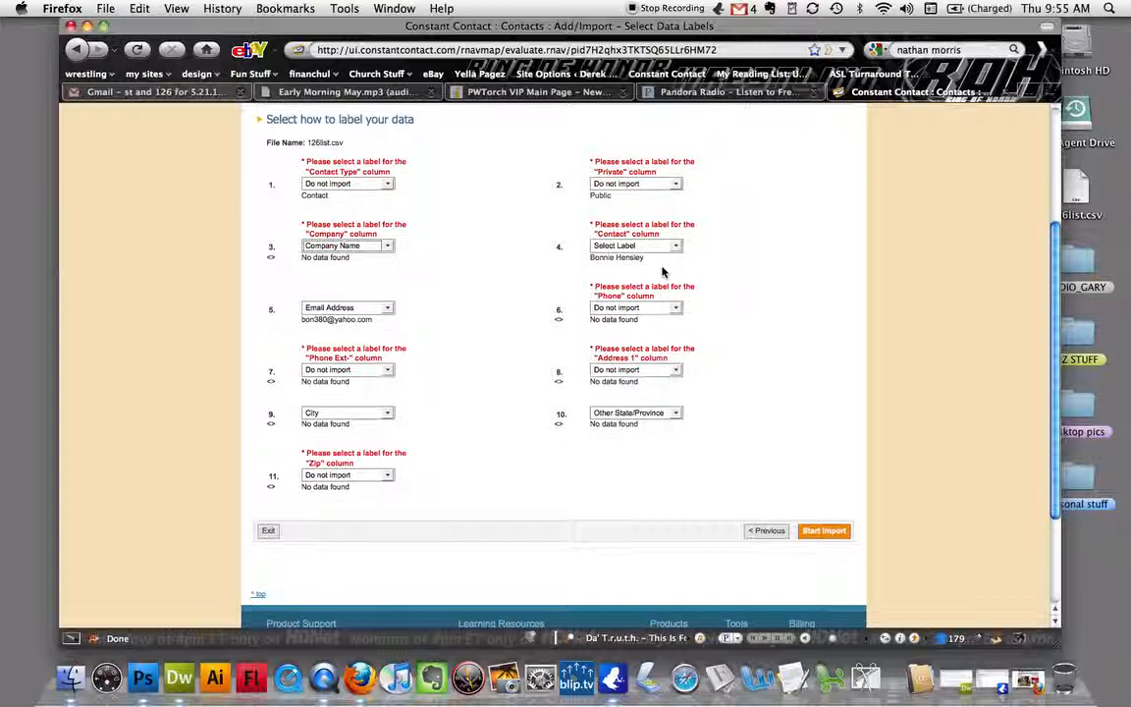
pyautogui.click(614, 248)
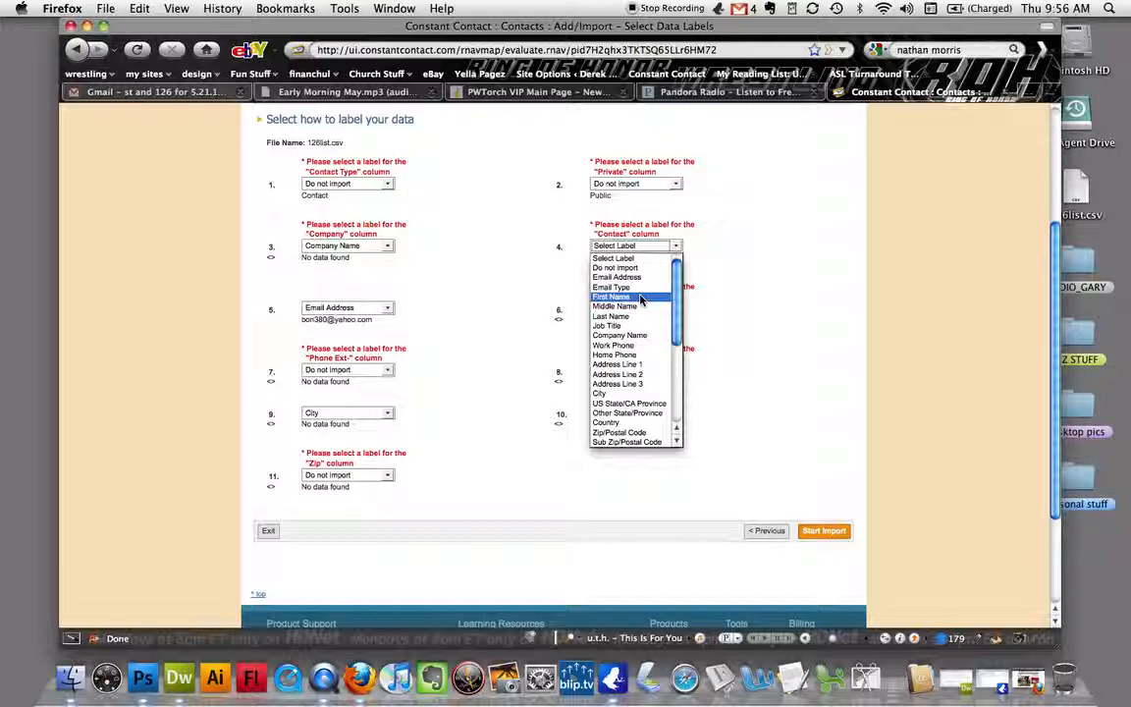
pyautogui.click(639, 297)
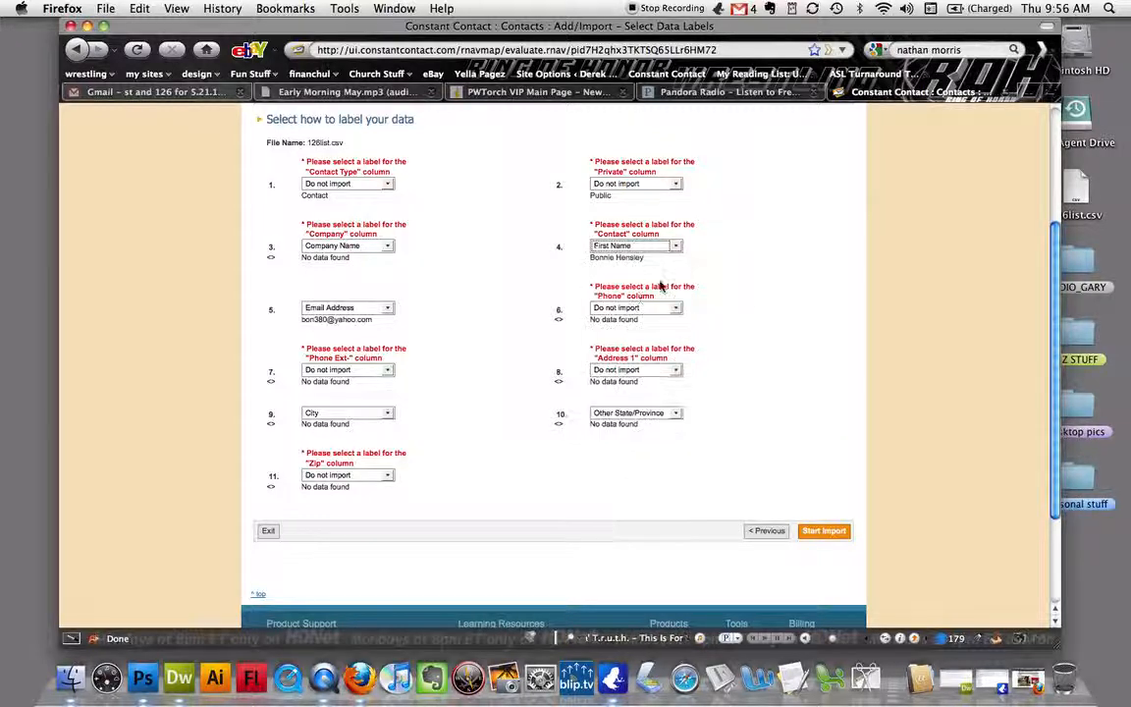
# Label the Phone column as Work Phone and the Address 1 column as Address Line 1.
pyautogui.scroll(-1, 745, 300)
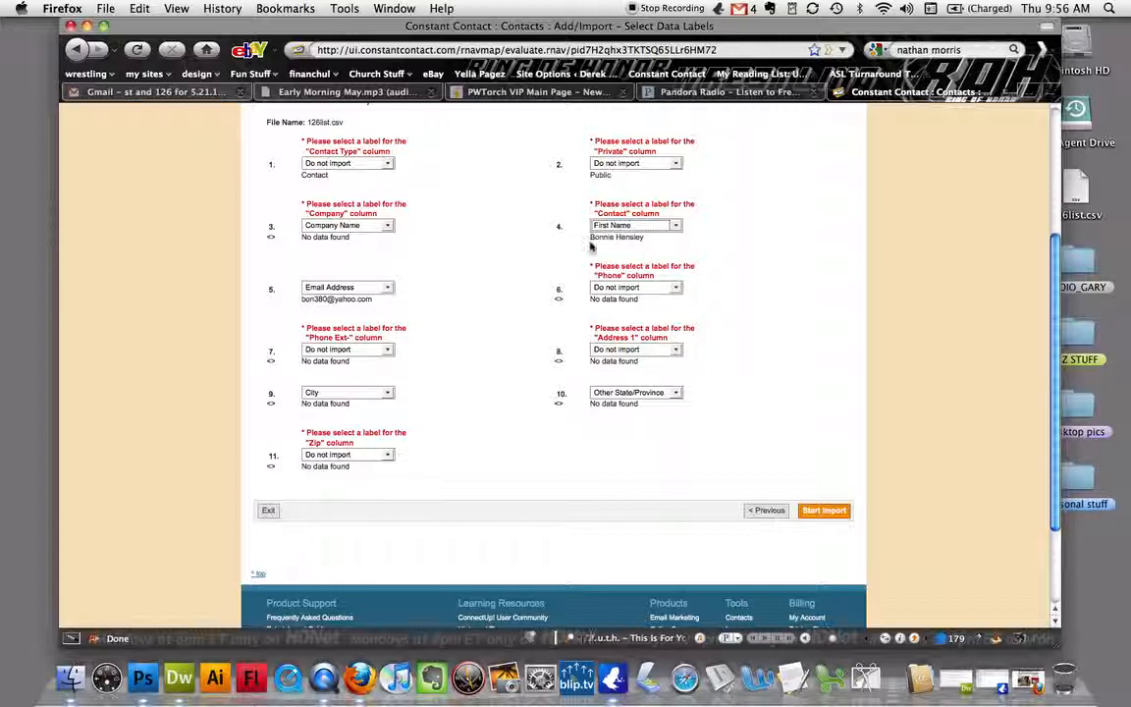
pyautogui.scroll(-1, 459, 351)
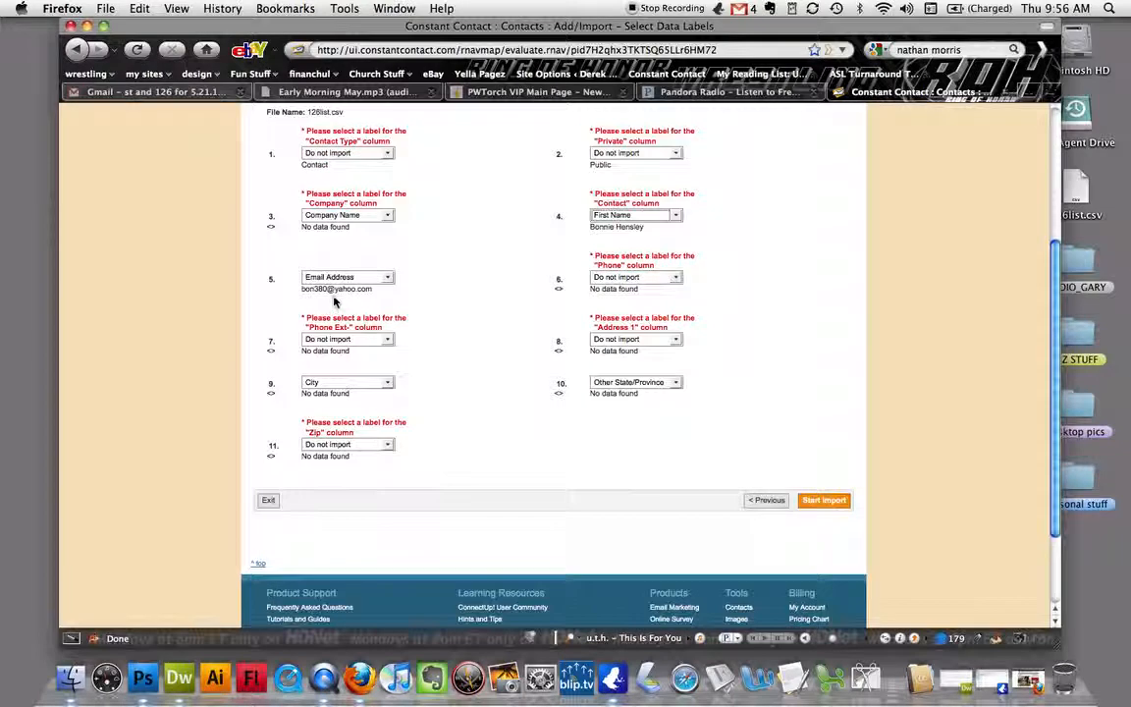
pyautogui.click(648, 278)
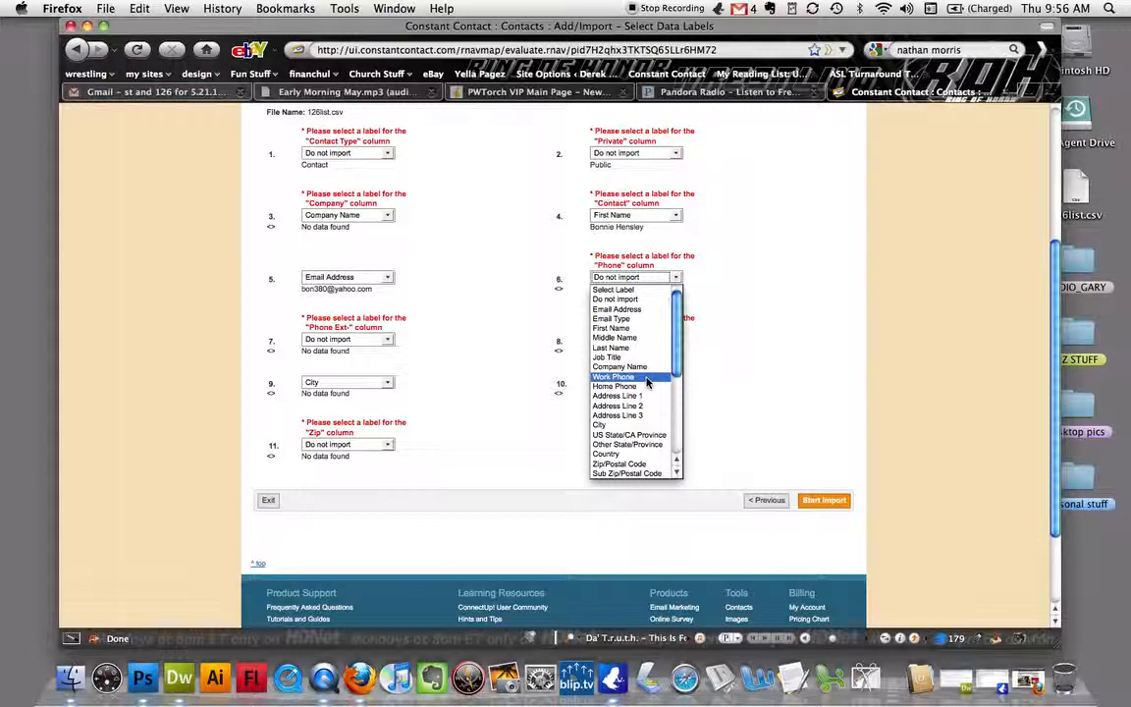
pyautogui.click(646, 381)
pyautogui.scroll(-1, 535, 368)
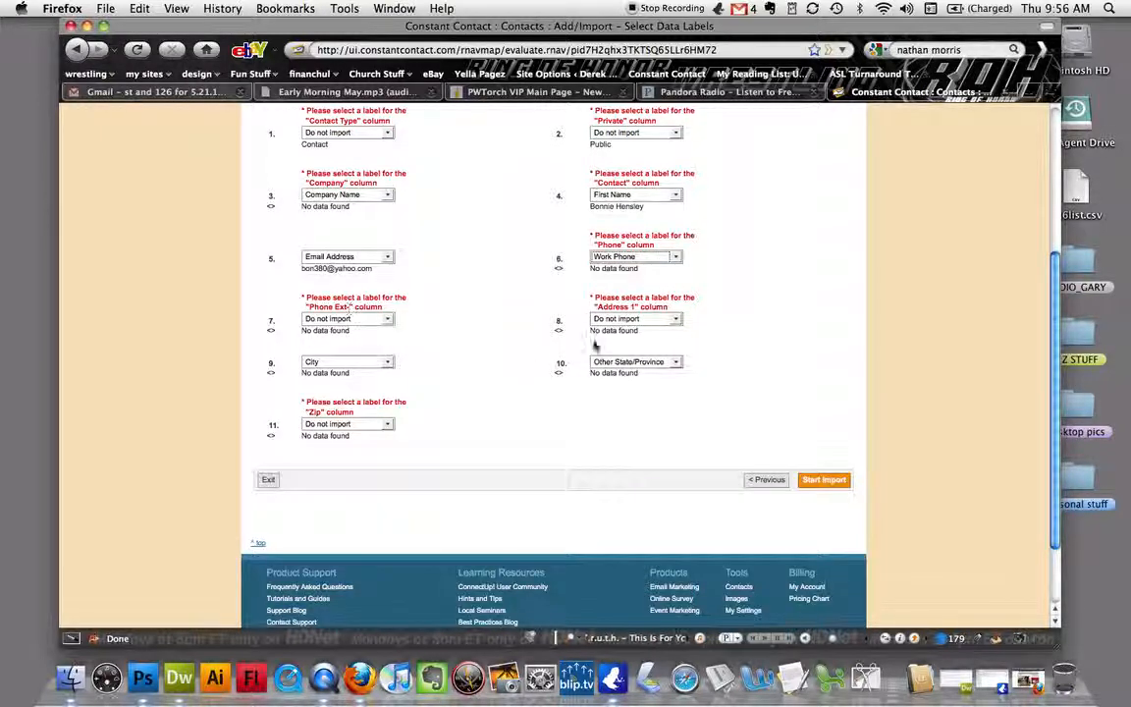
pyautogui.click(675, 320)
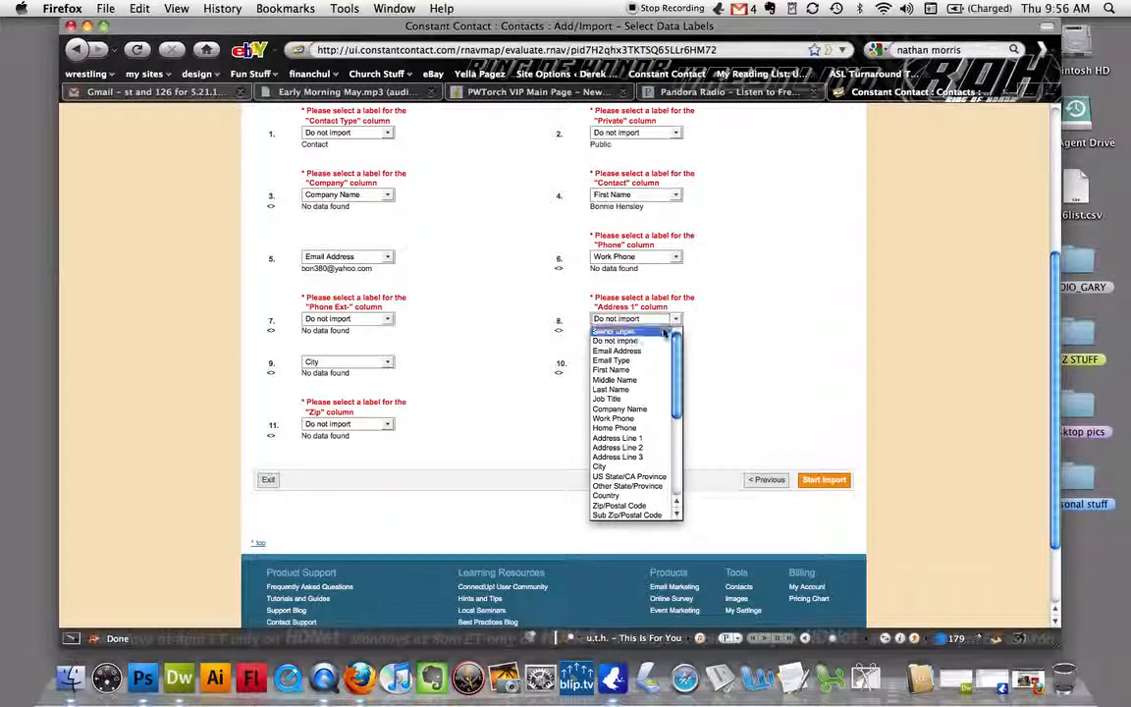
pyautogui.click(647, 439)
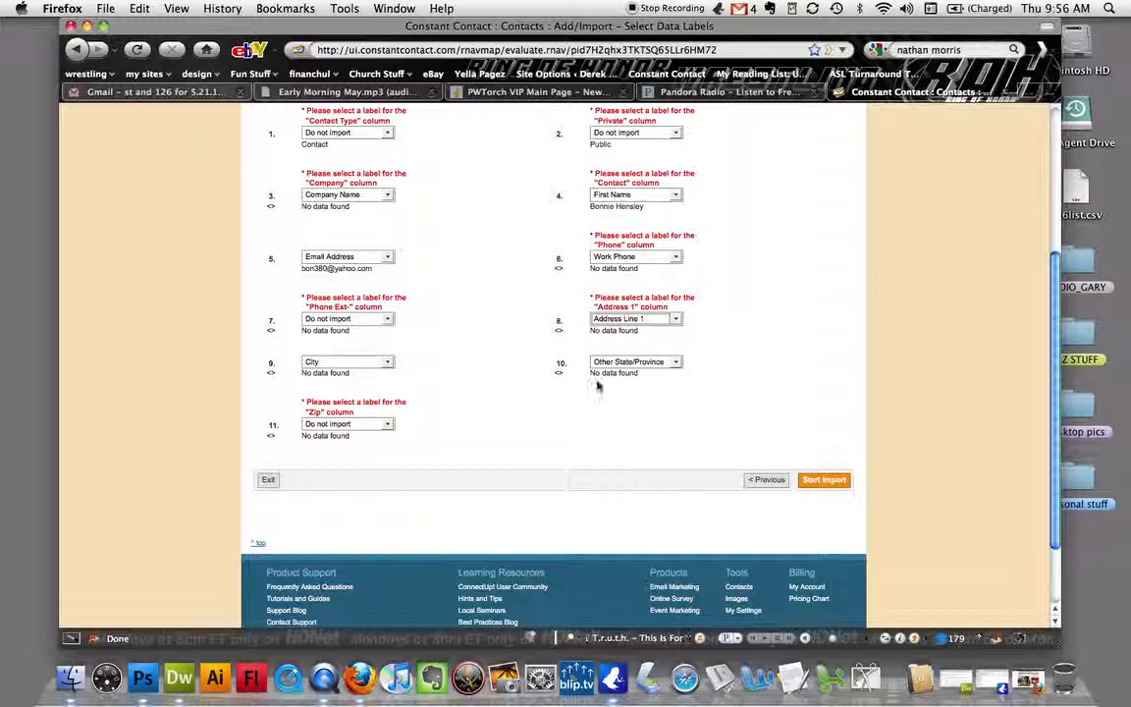
# Label column 10 as US State/CA Province and the Zip column as Zip/Postal Code.
pyautogui.click(632, 362)
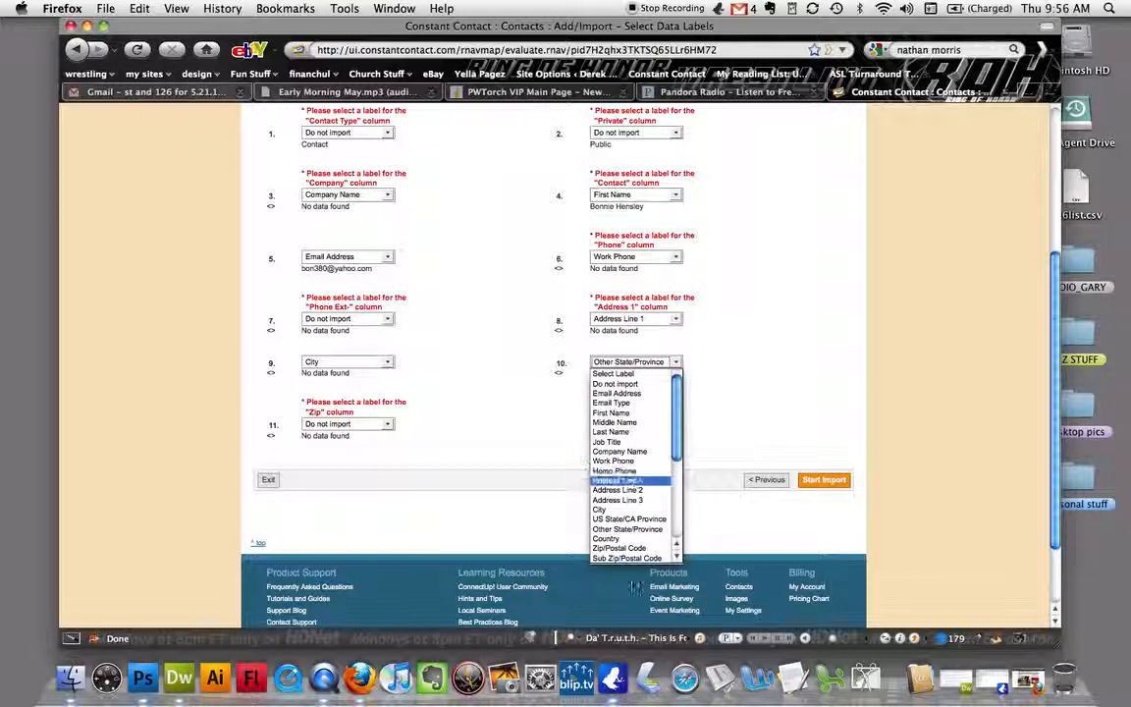
pyautogui.click(629, 519)
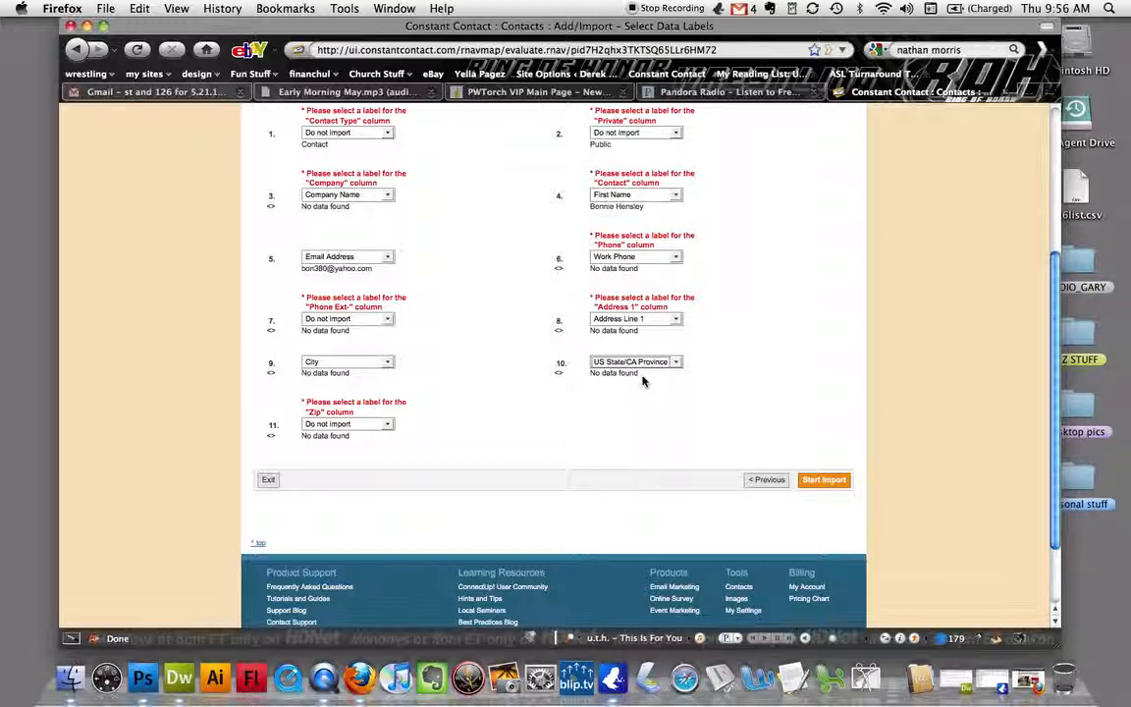
pyautogui.click(353, 424)
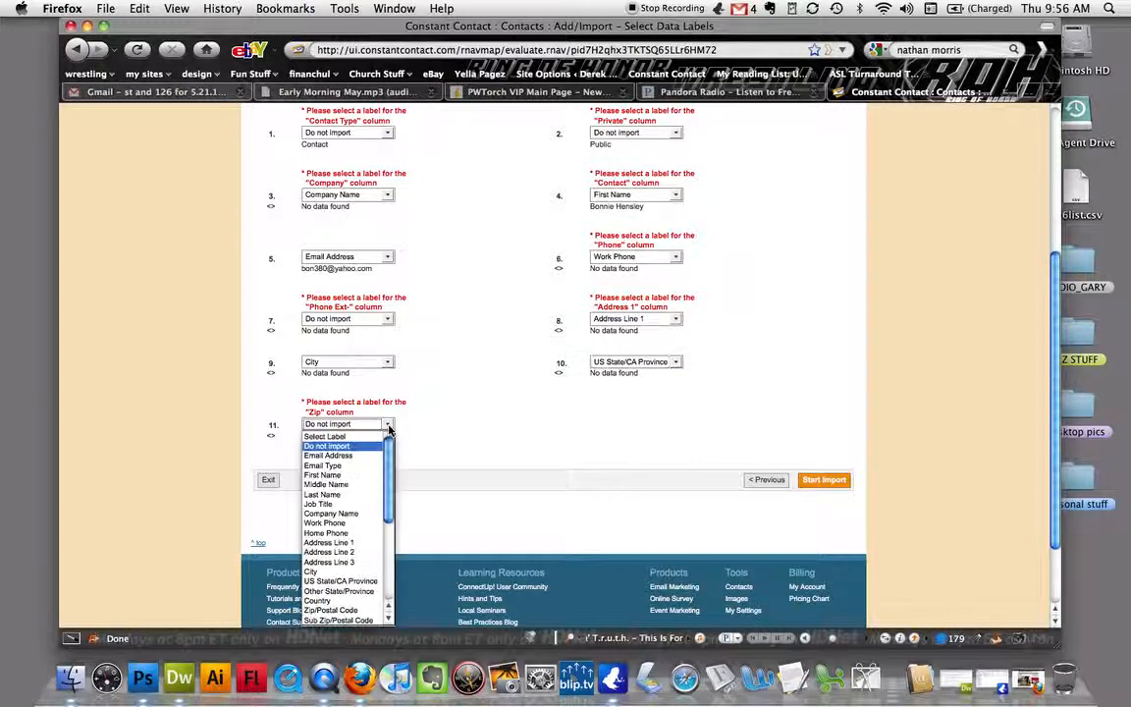
pyautogui.scroll(-1, 368, 579)
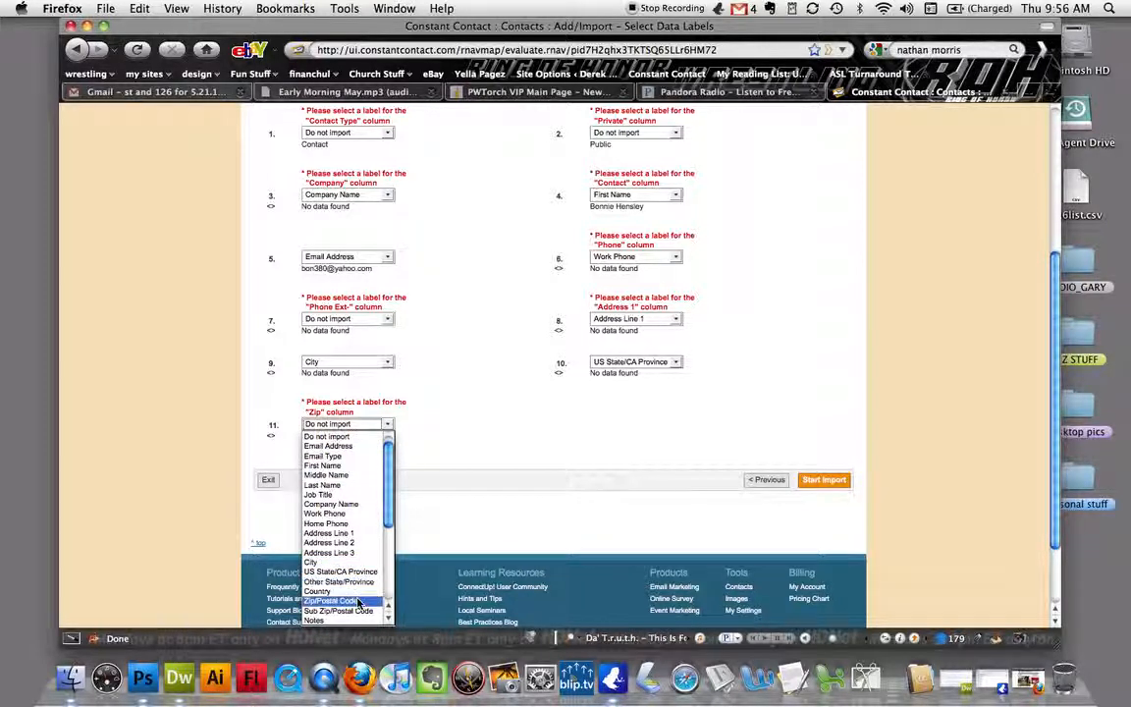
pyautogui.click(360, 603)
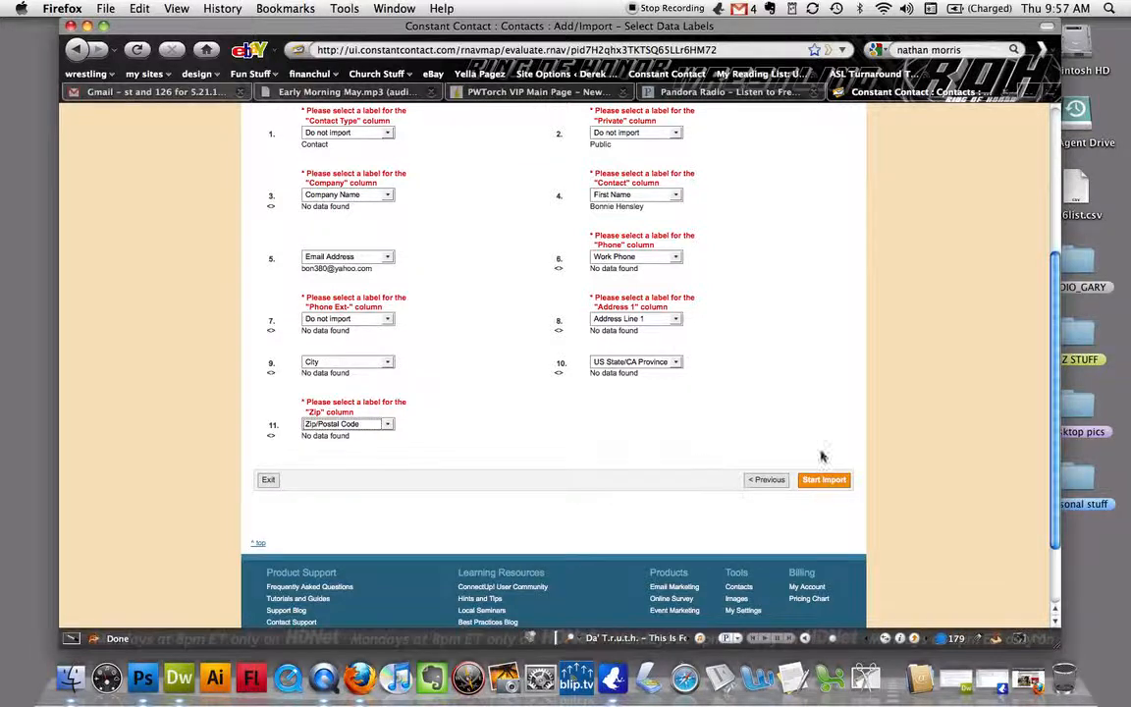
# Start the import of 126list.csv with the chosen column labels.
pyautogui.scroll(3, 701, 462)
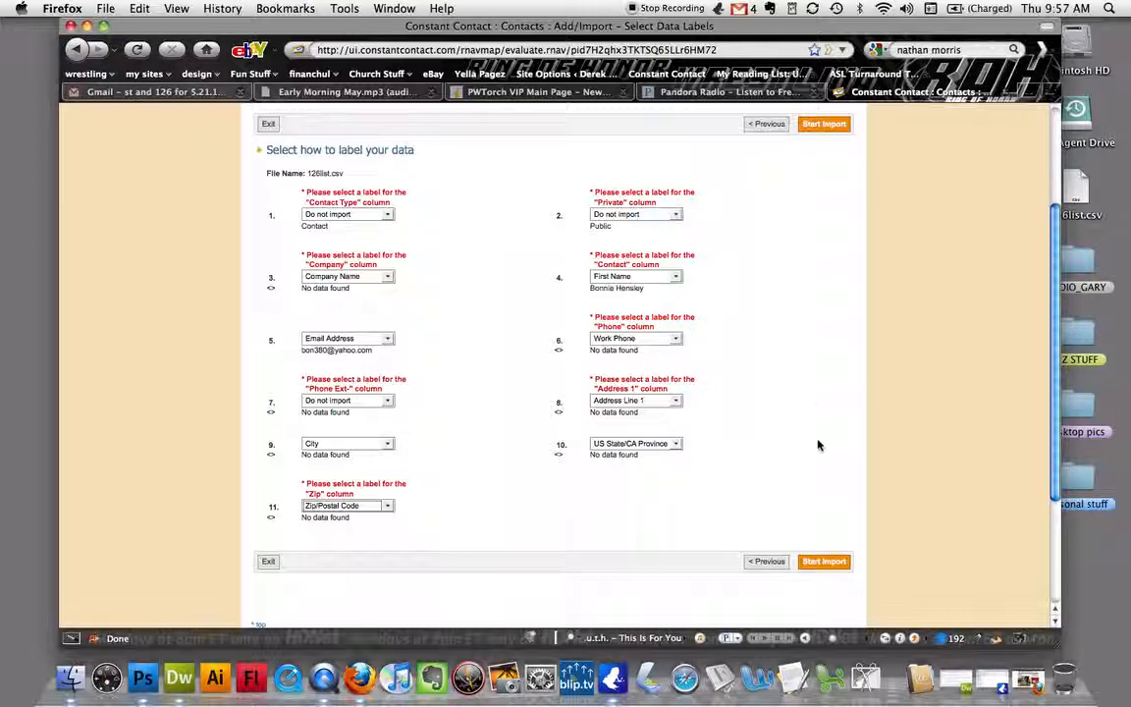
pyautogui.click(828, 126)
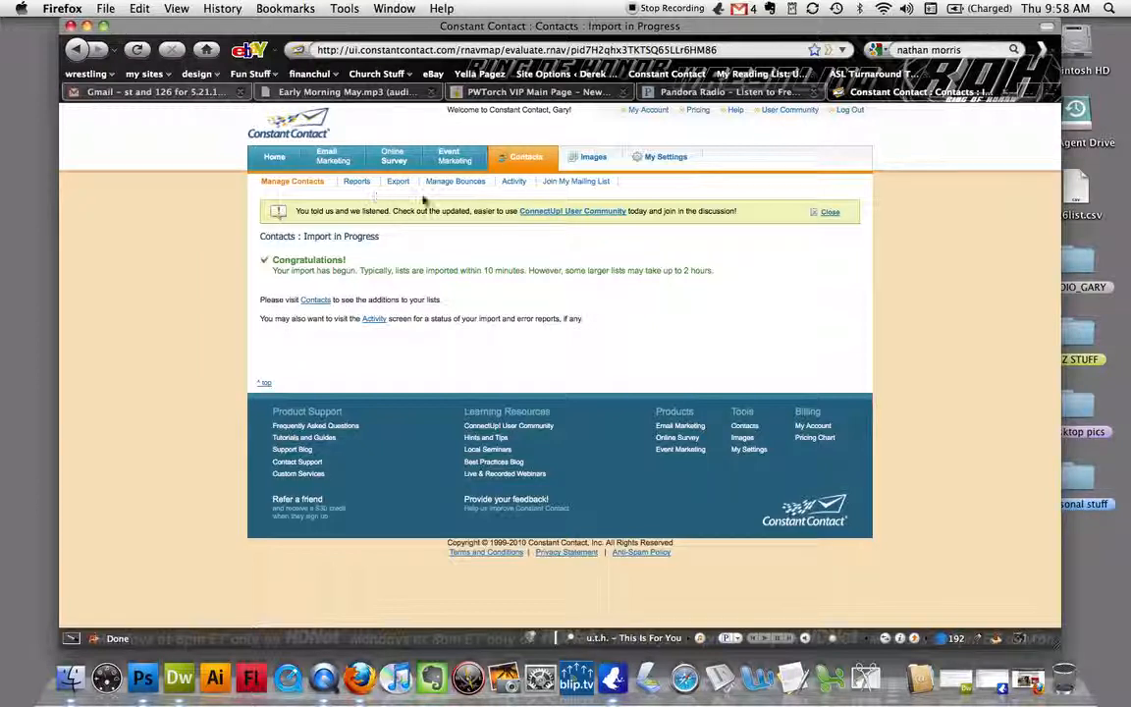
# View the Manage Bounces page and the Contact Counts report on monthly contact growth.
pyautogui.click(448, 185)
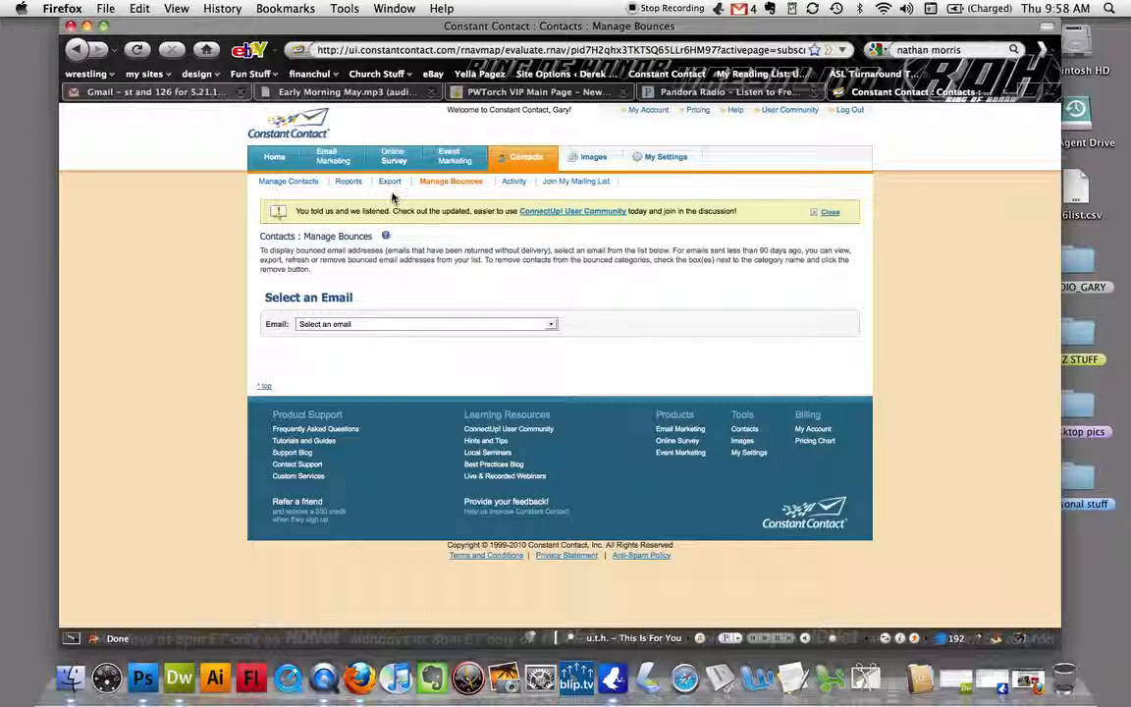
pyautogui.click(360, 187)
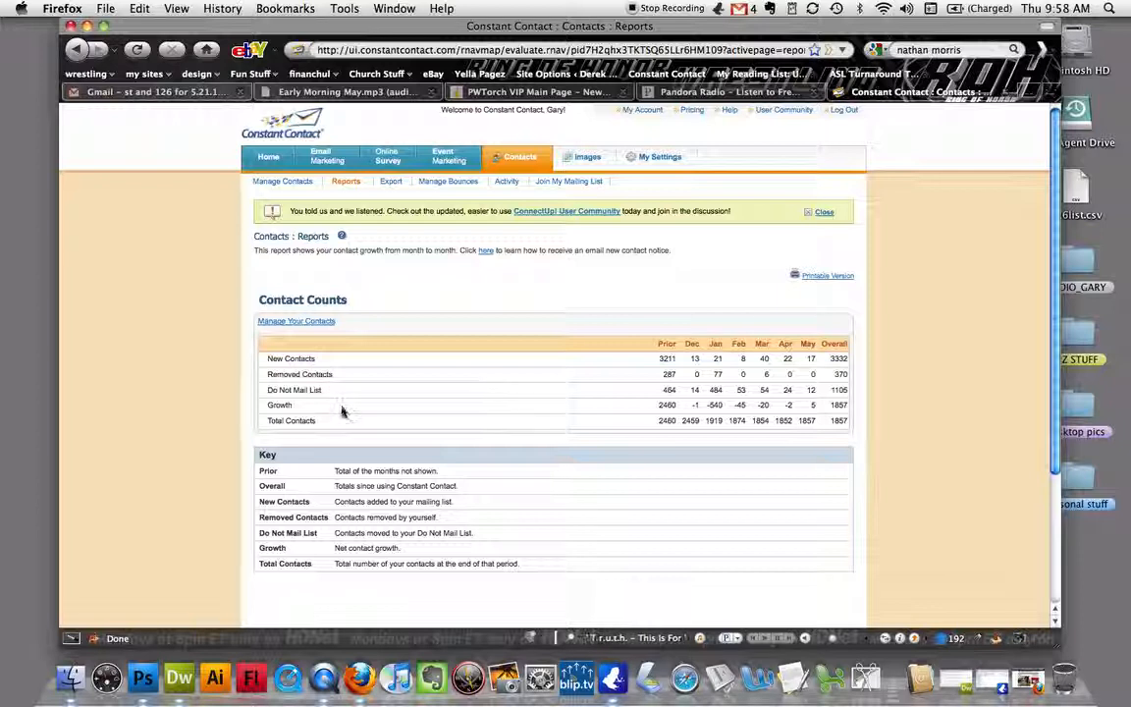
pyautogui.scroll(-3, 373, 442)
pyautogui.scroll(3, 402, 464)
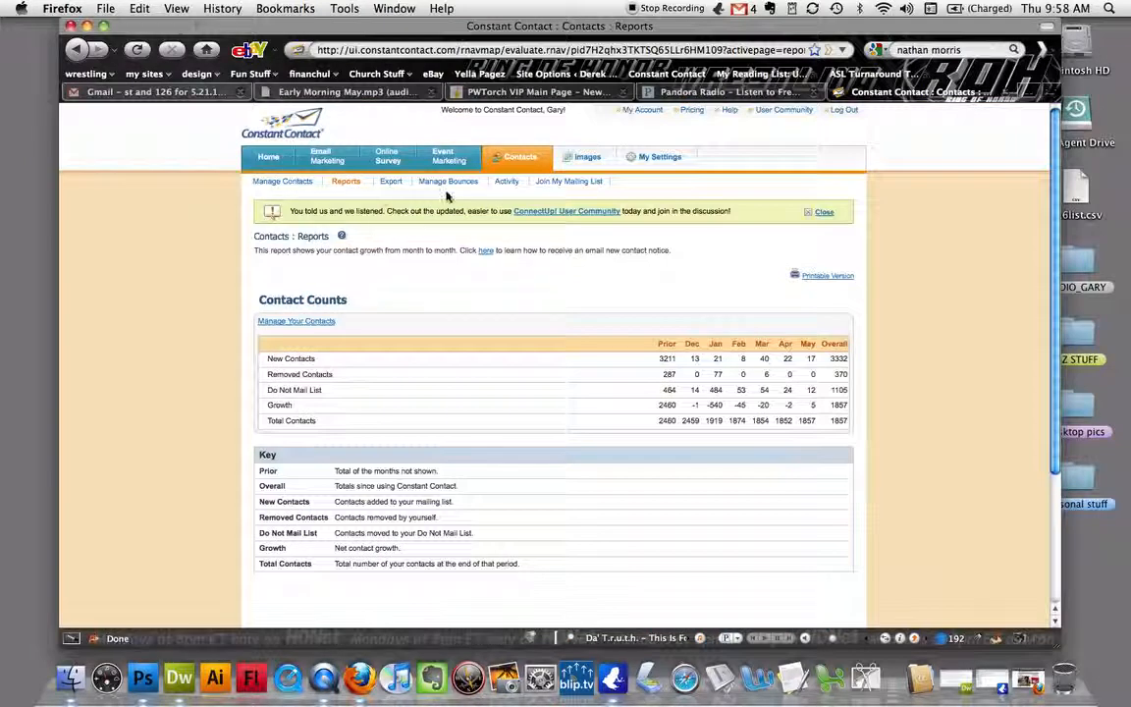
# Open the Email Marketing section and look over the list of existing emails.
pyautogui.click(327, 157)
pyautogui.scroll(-1, 480, 331)
pyautogui.scroll(-1, 480, 331)
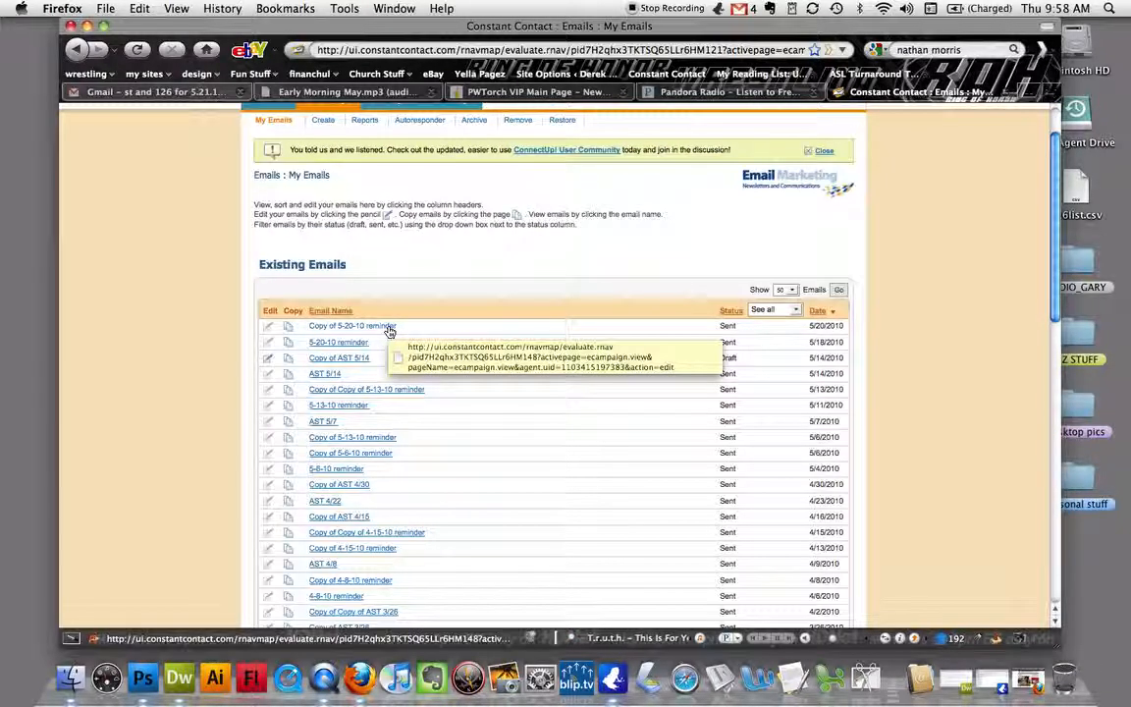
pyautogui.scroll(2, 913, 265)
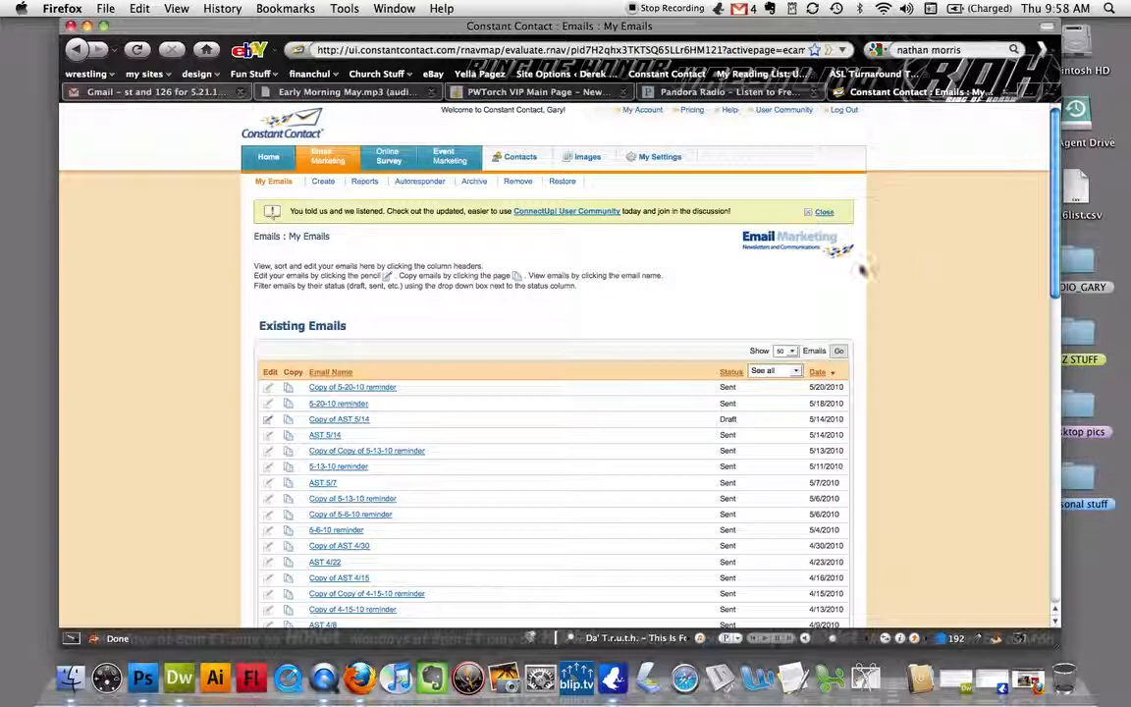